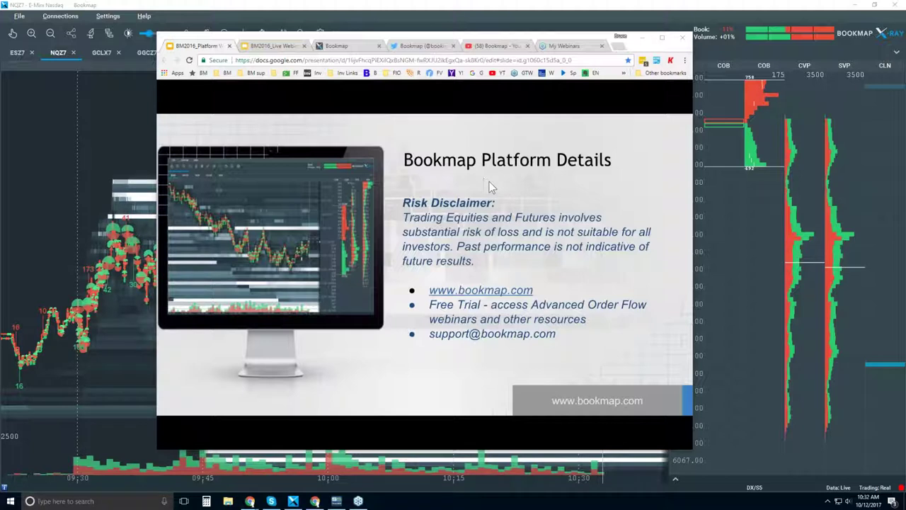
Switch Chrome to the bookmap.com tab and enlarge the browser window
{"action": "left_click_drag", "start_coordinate": [506, 41], "coordinate": [509, 38]}
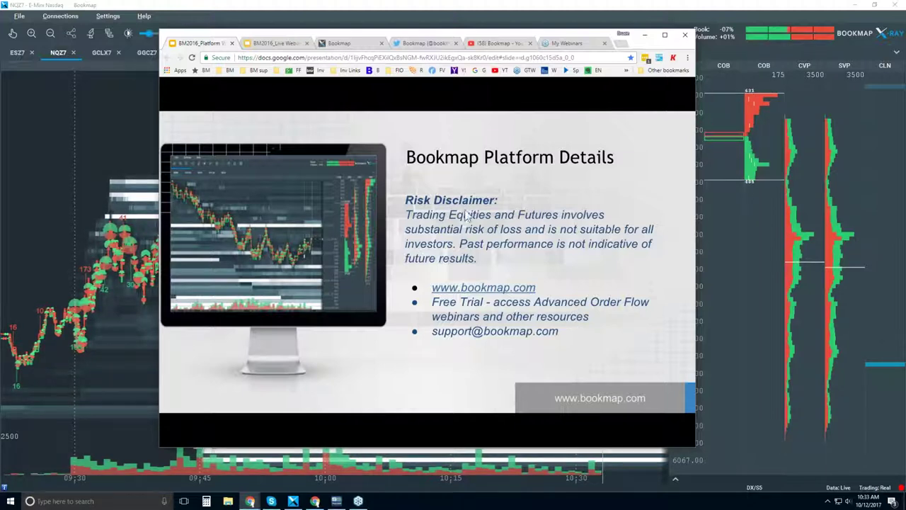
{"action": "left_click", "coordinate": [341, 43]}
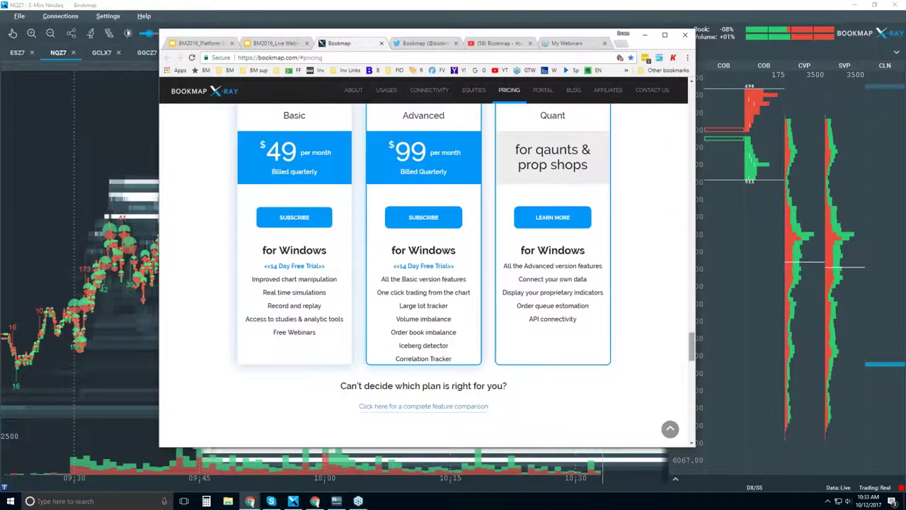
{"action": "scroll", "coordinate": [695, 347], "scroll_direction": "up", "scroll_amount": 1}
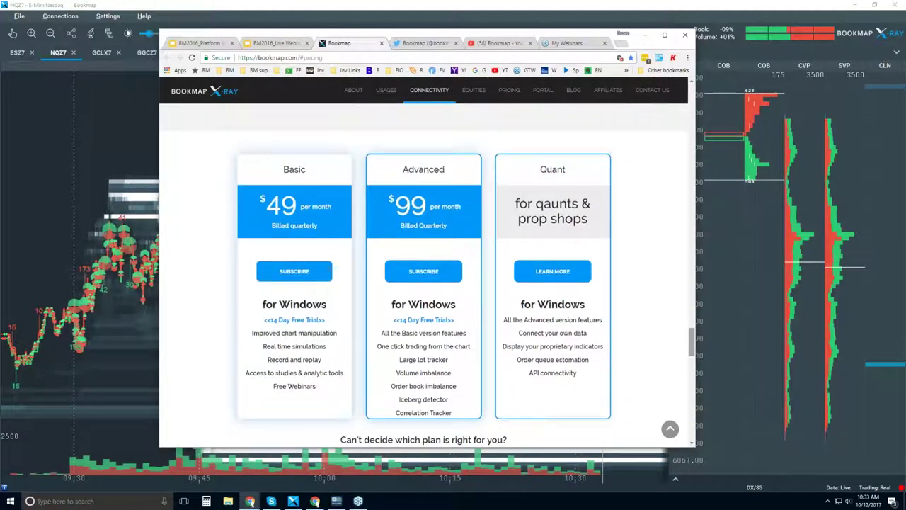
{"action": "left_click_drag", "start_coordinate": [691, 341], "coordinate": [690, 85]}
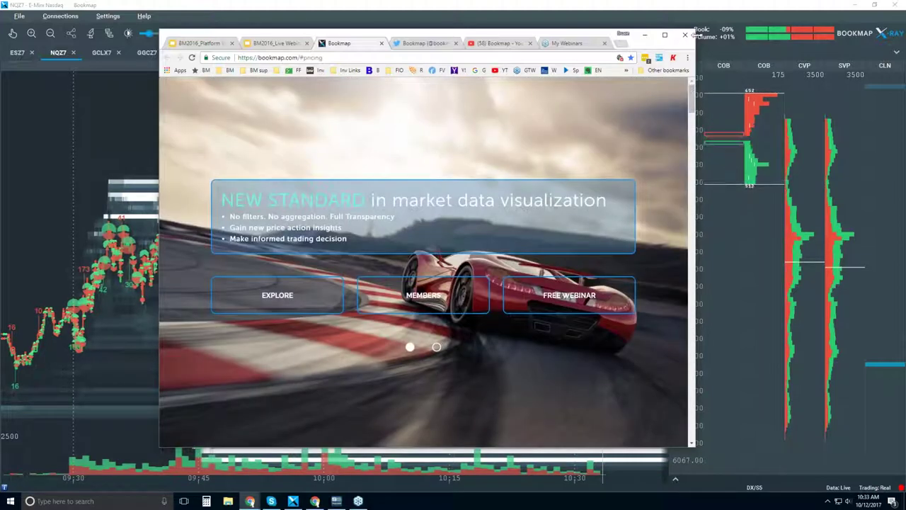
{"action": "left_click_drag", "start_coordinate": [695, 29], "coordinate": [805, 13]}
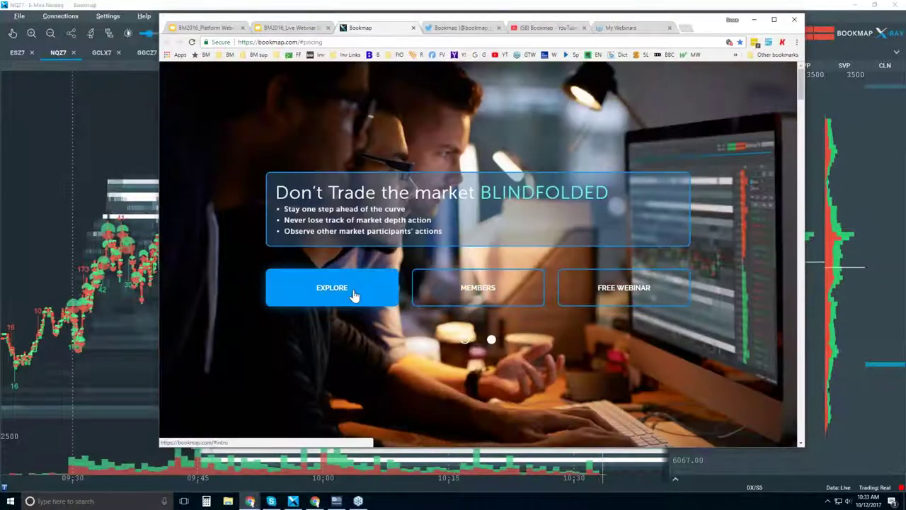
Browse from the site's intro down to the Basic $49, Advanced $99 and Quant plans
{"action": "left_click", "coordinate": [355, 295]}
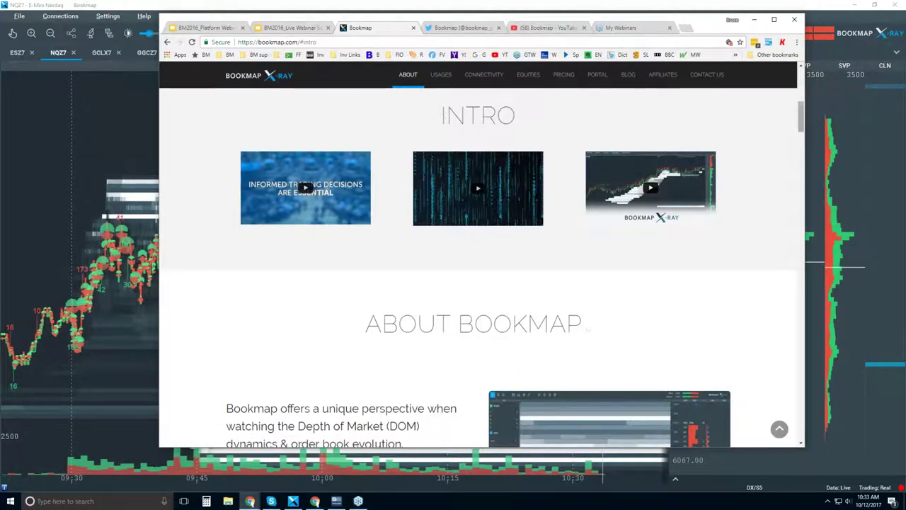
{"action": "left_click_drag", "start_coordinate": [802, 117], "coordinate": [802, 260]}
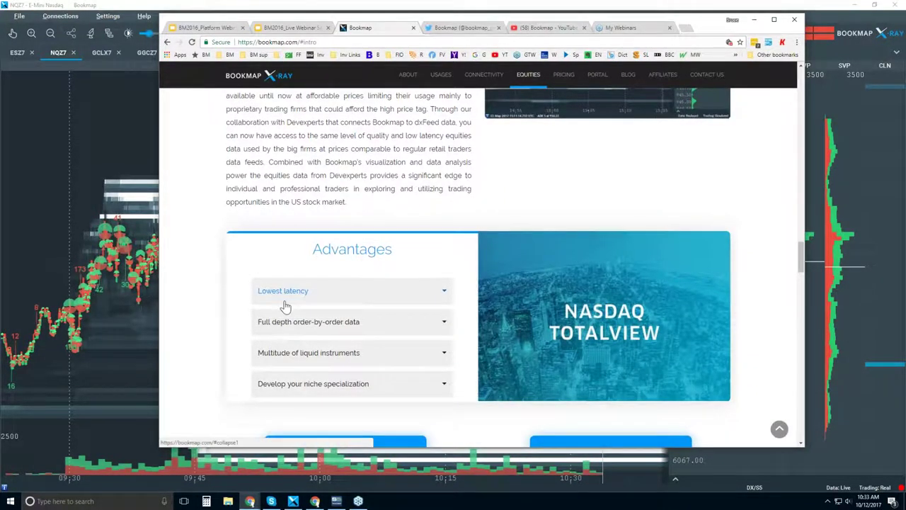
{"action": "left_click_drag", "start_coordinate": [802, 256], "coordinate": [802, 315]}
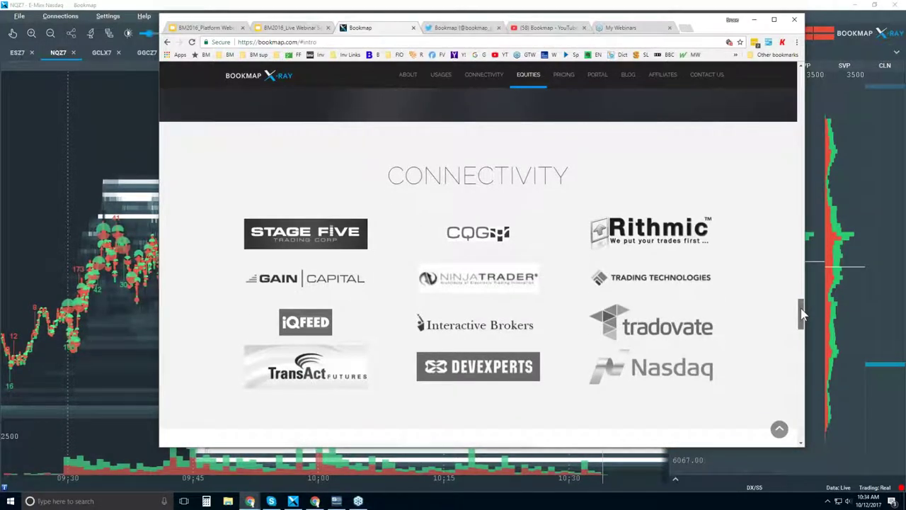
{"action": "left_click_drag", "start_coordinate": [802, 312], "coordinate": [804, 315]}
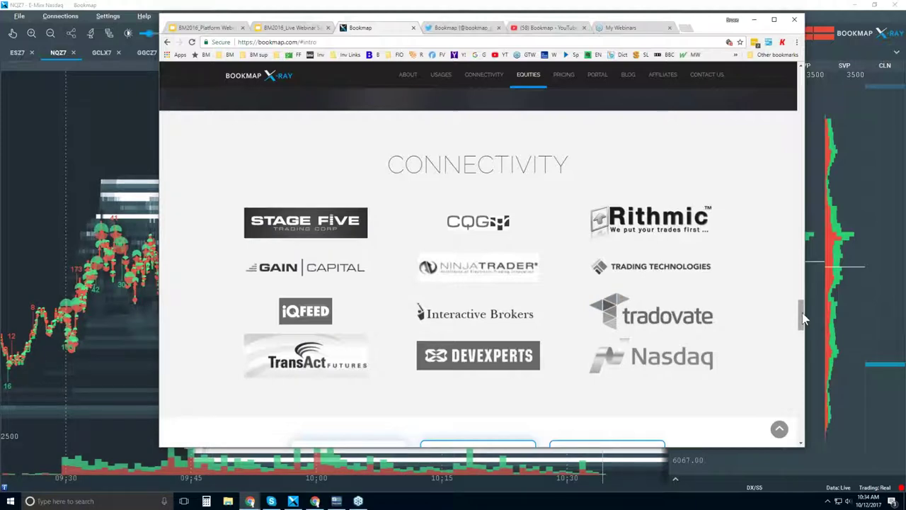
{"action": "left_click_drag", "start_coordinate": [802, 315], "coordinate": [801, 340]}
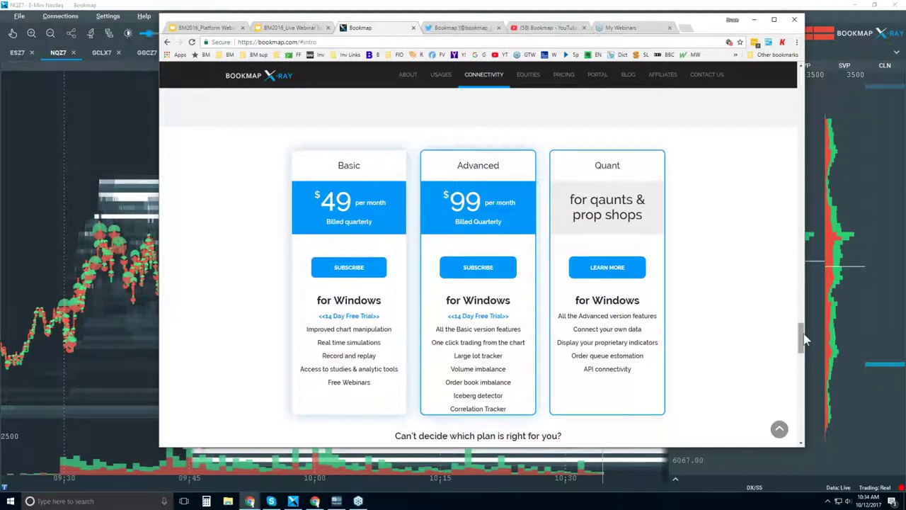
Highlight the Advanced plan's feature lines, starting with One click trading from the chart
{"action": "scroll", "coordinate": [802, 337], "scroll_direction": "down", "scroll_amount": 1}
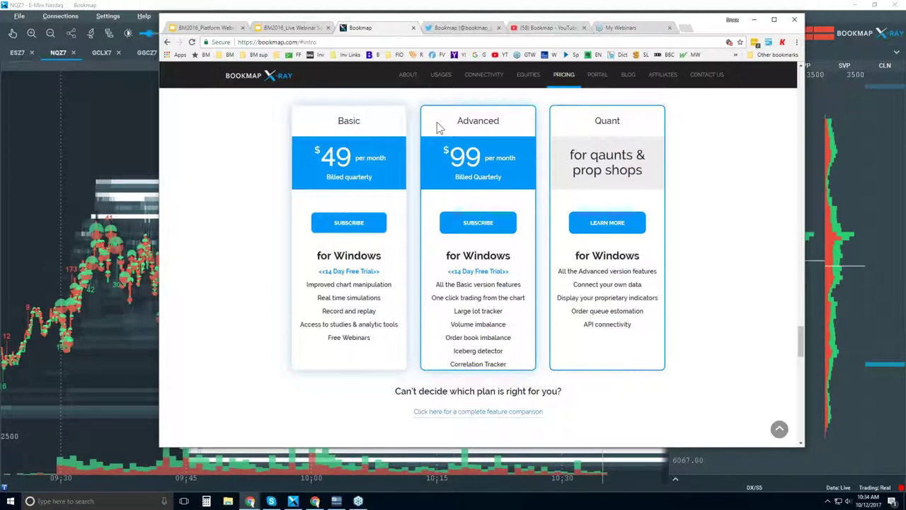
{"action": "triple_click", "coordinate": [441, 297]}
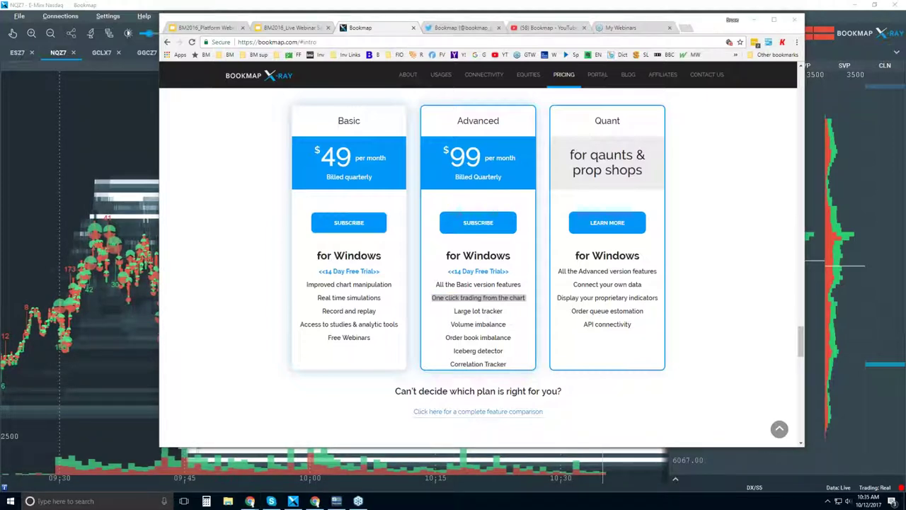
{"action": "left_click_drag", "start_coordinate": [454, 312], "coordinate": [507, 364]}
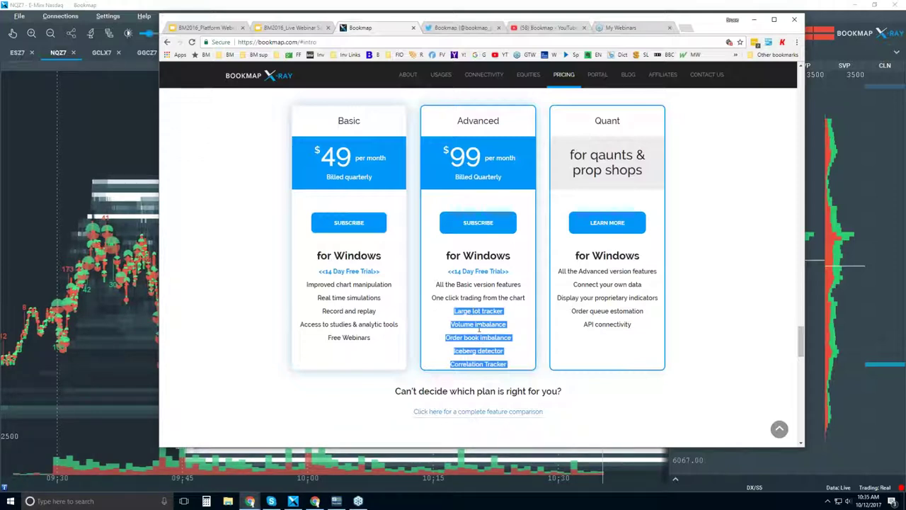
Clear that highlight, highlight Quant's Connect your own data, and nudge the window left
{"action": "left_click", "coordinate": [469, 350]}
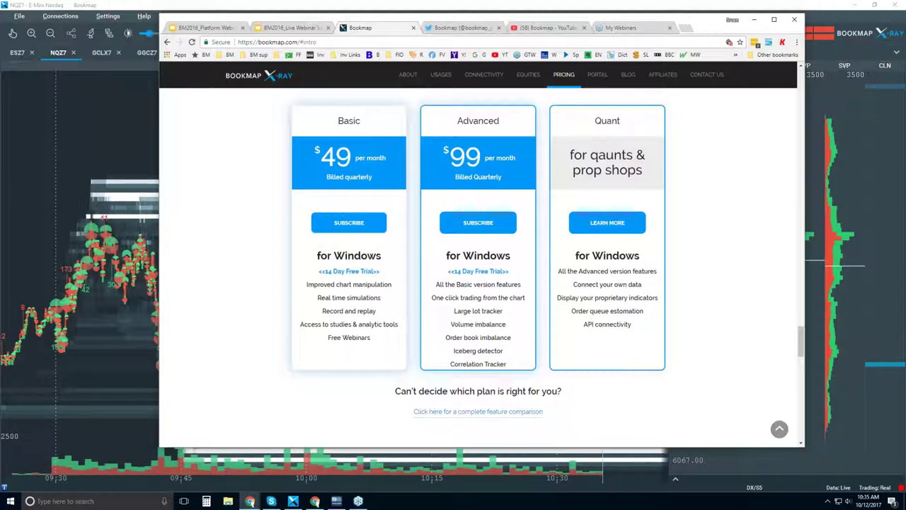
{"action": "left_click_drag", "start_coordinate": [573, 284], "coordinate": [631, 282]}
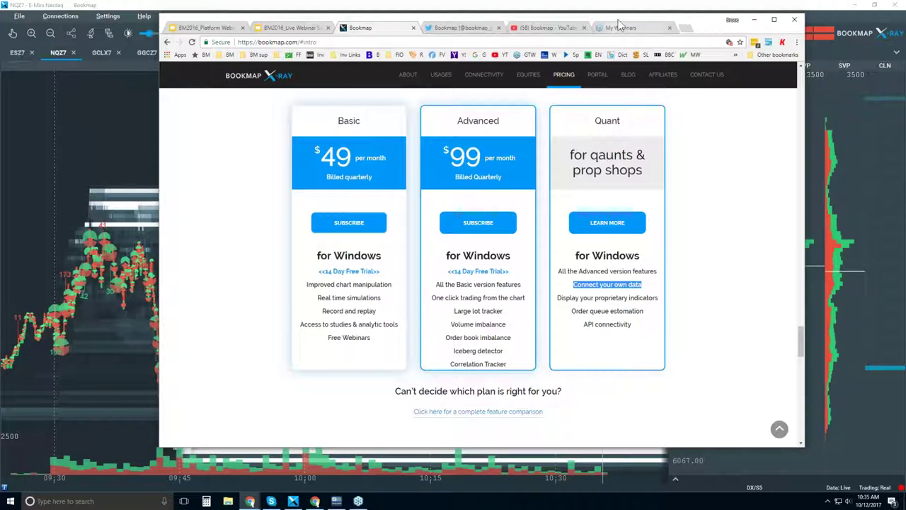
{"action": "left_click_drag", "start_coordinate": [617, 17], "coordinate": [602, 20]}
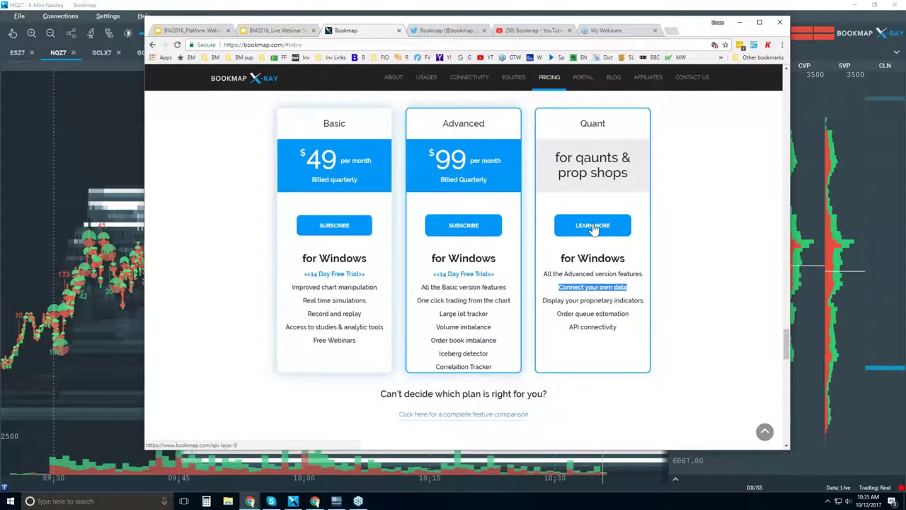
Go from Bookmap's Twitter profile to its YouTube channel and pause the trailer
{"action": "left_click", "coordinate": [444, 30]}
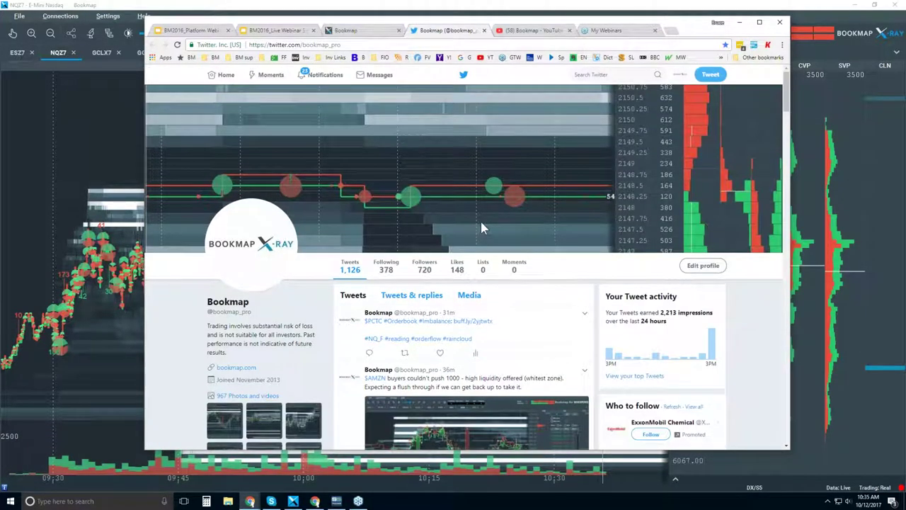
{"action": "left_click", "coordinate": [529, 31]}
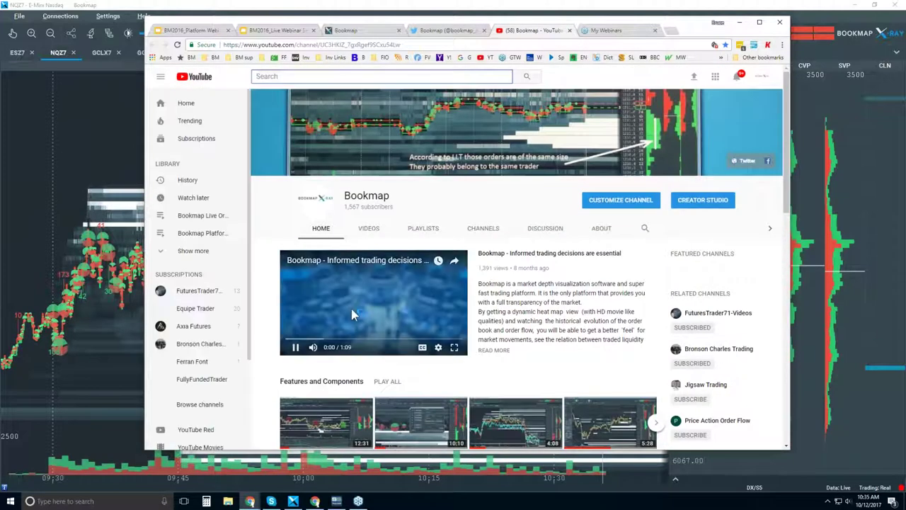
{"action": "left_click", "coordinate": [351, 309]}
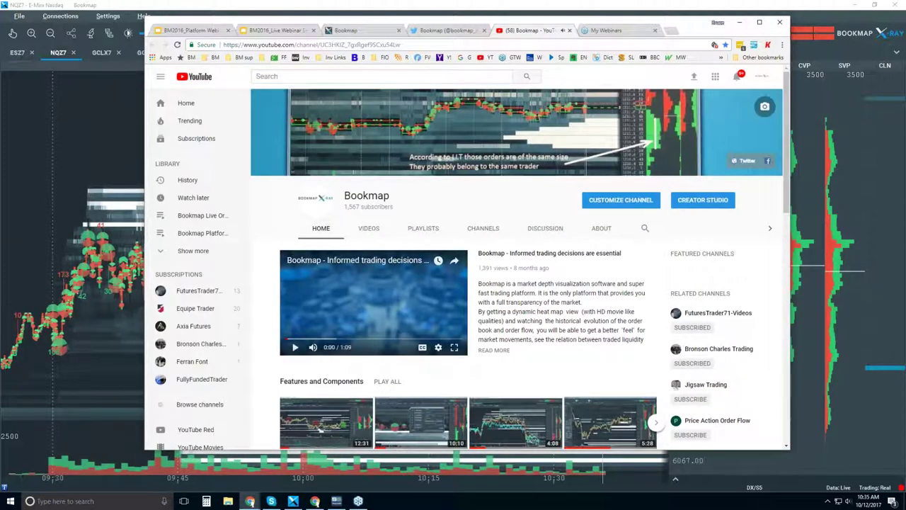
Browse down to the Features and Components and Order Flow snippets, then return to Bookmap
{"action": "scroll", "coordinate": [517, 269], "scroll_direction": "down", "scroll_amount": 1}
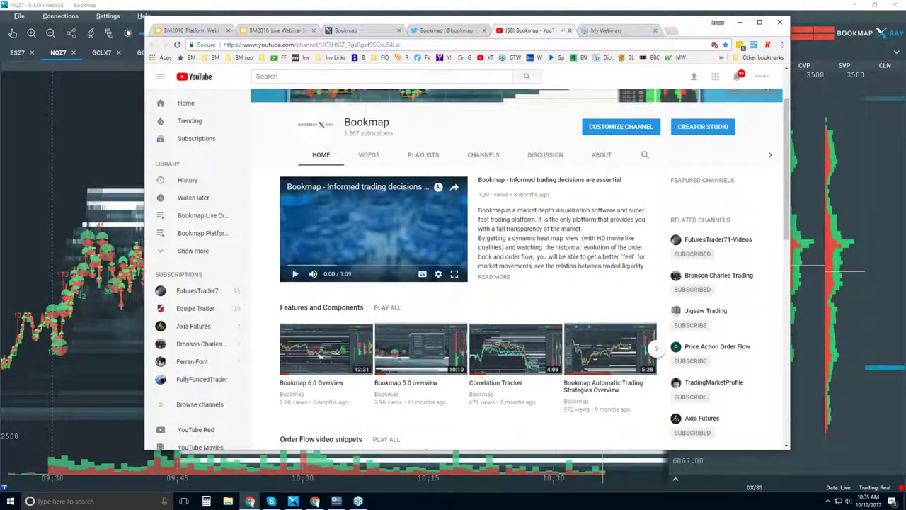
{"action": "scroll", "coordinate": [467, 269], "scroll_direction": "down", "scroll_amount": 1}
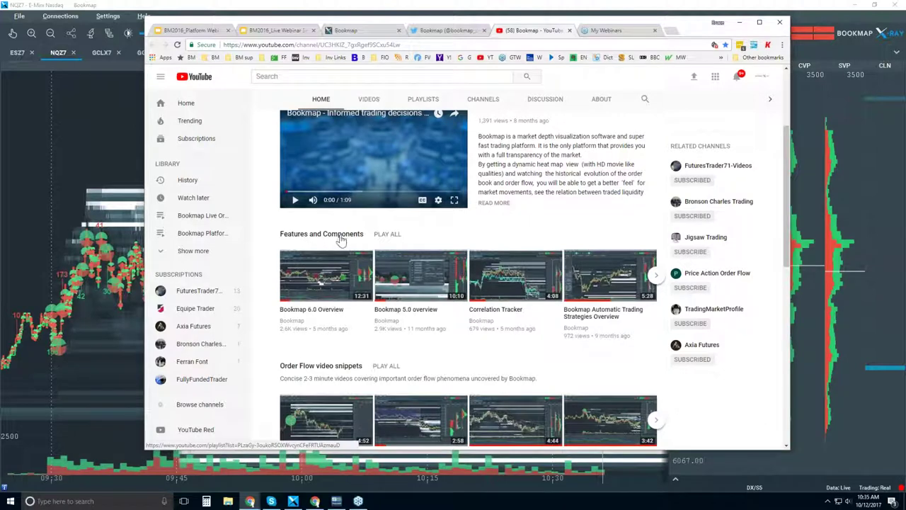
{"action": "scroll", "coordinate": [345, 240], "scroll_direction": "down", "scroll_amount": 1}
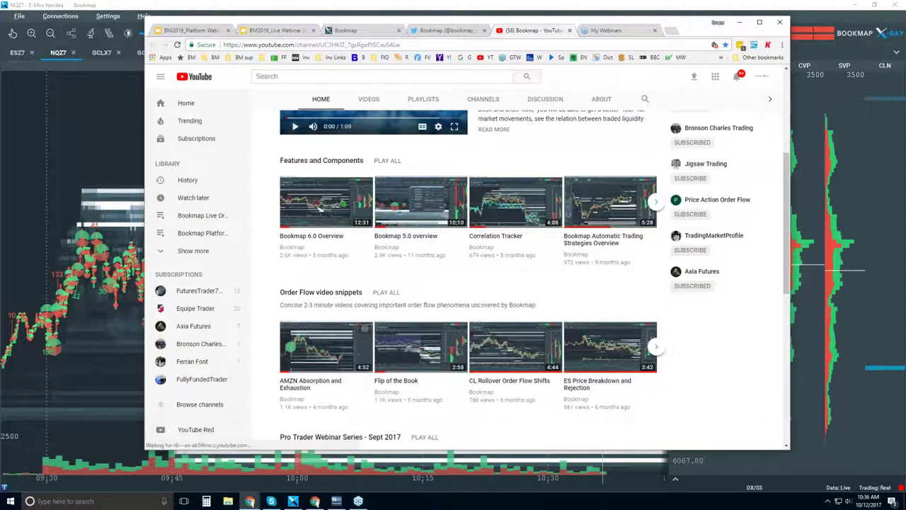
{"action": "left_click", "coordinate": [316, 10]}
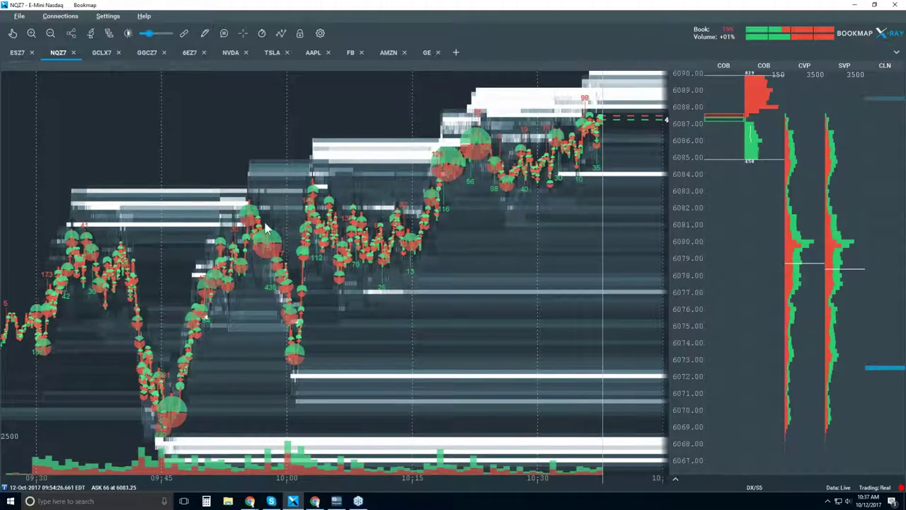
Turn on candlestick bars and turn off volume dots, keeping the volume bars on
{"action": "left_click", "coordinate": [282, 34]}
{"action": "left_click", "coordinate": [320, 72]}
{"action": "left_click", "coordinate": [446, 88]}
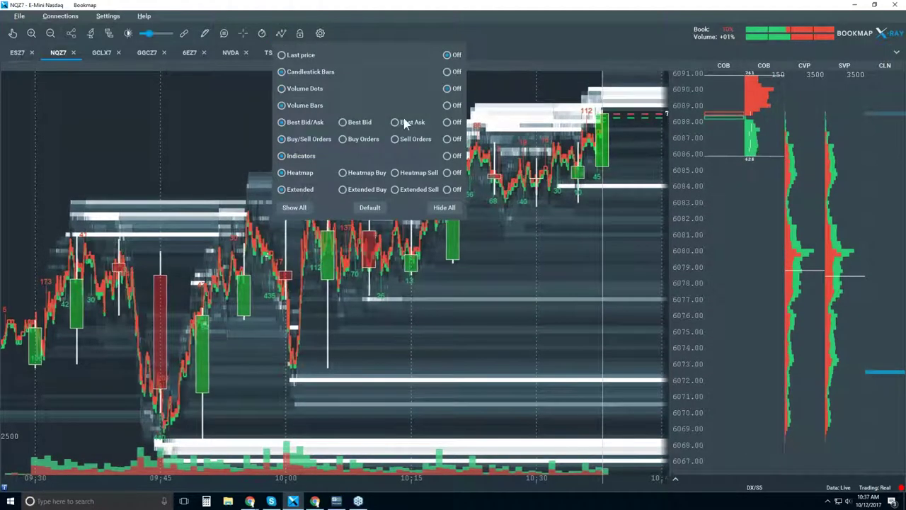
{"action": "left_click", "coordinate": [447, 105]}
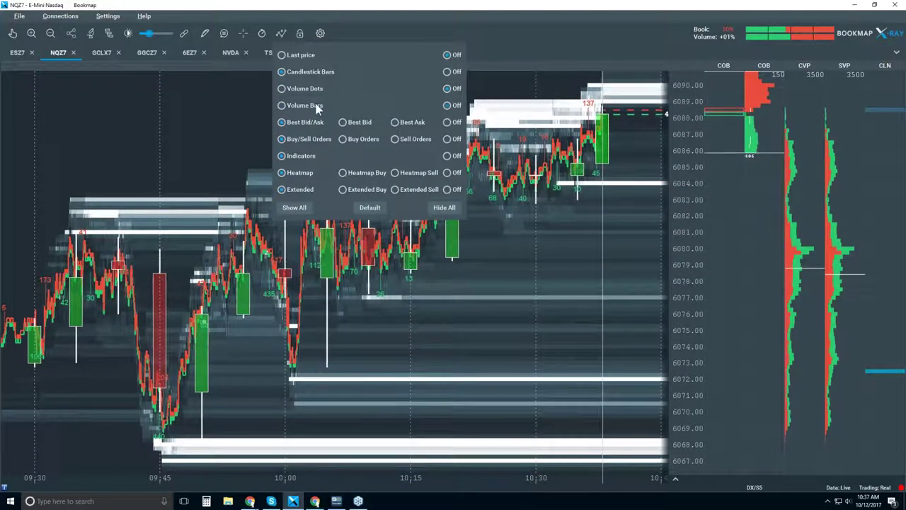
{"action": "left_click", "coordinate": [281, 104]}
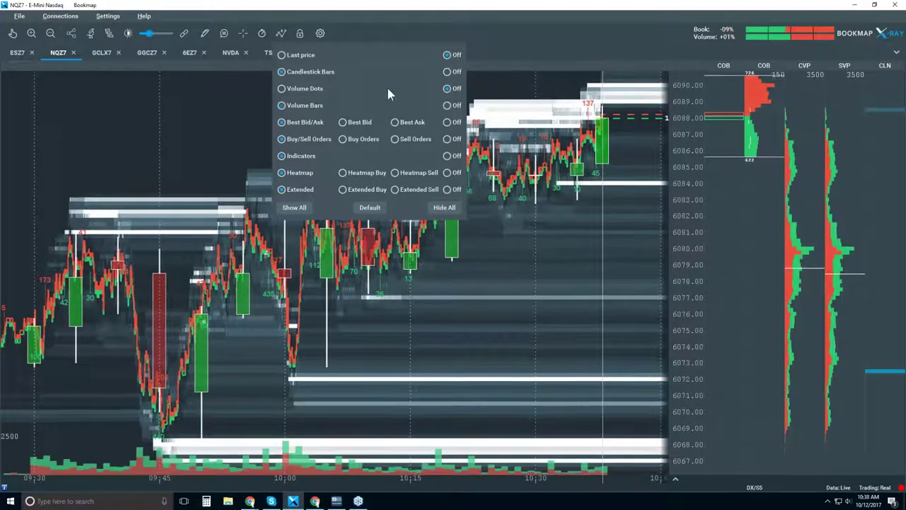
Turn off the Best Bid/Ask, Indicators, Heatmap and Extended layers
{"action": "left_click", "coordinate": [454, 122]}
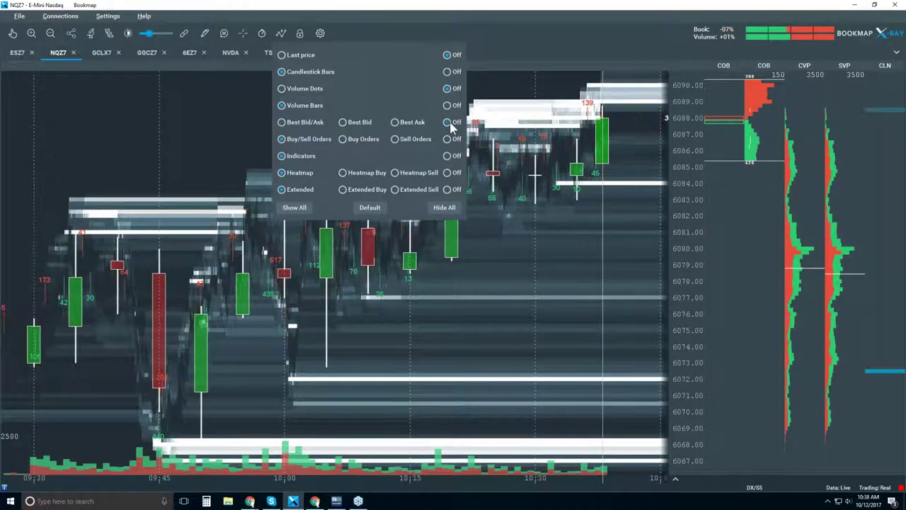
{"action": "left_click", "coordinate": [449, 155]}
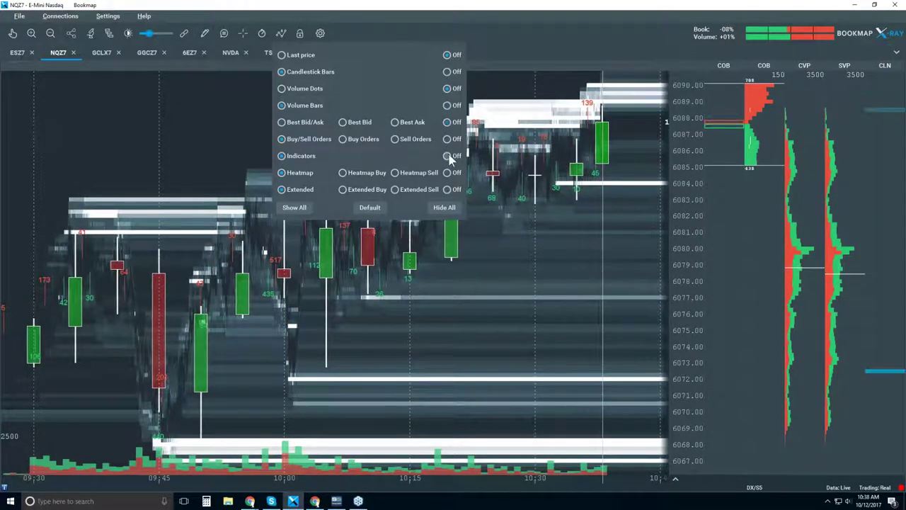
{"action": "left_click", "coordinate": [448, 172]}
{"action": "left_click", "coordinate": [448, 188]}
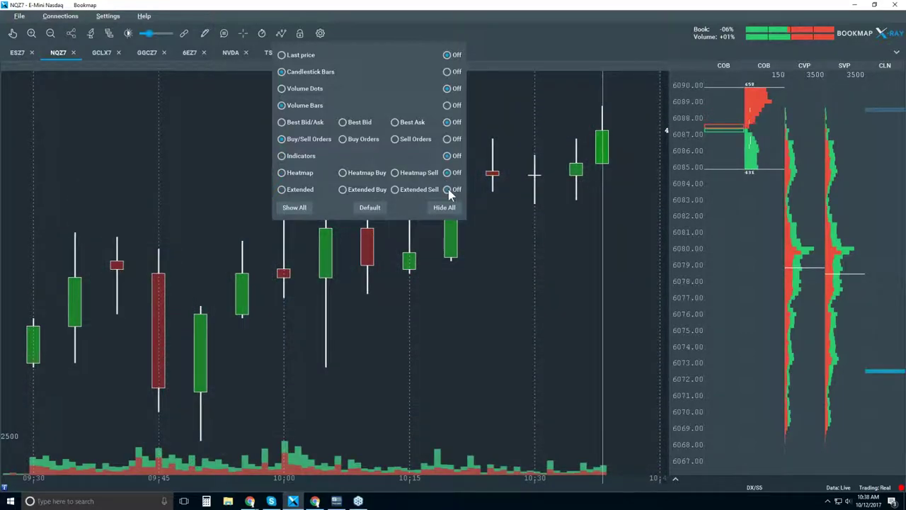
{"action": "scroll", "coordinate": [529, 185], "scroll_direction": "down", "scroll_amount": 2}
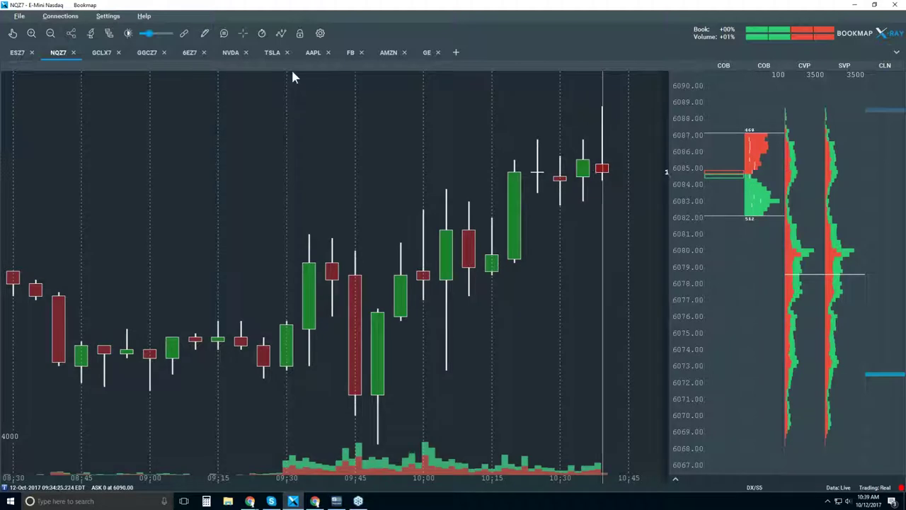
Re-enable the Best Bid/Ask layer so red and green lines trace the candlesticks
{"action": "left_click", "coordinate": [283, 34]}
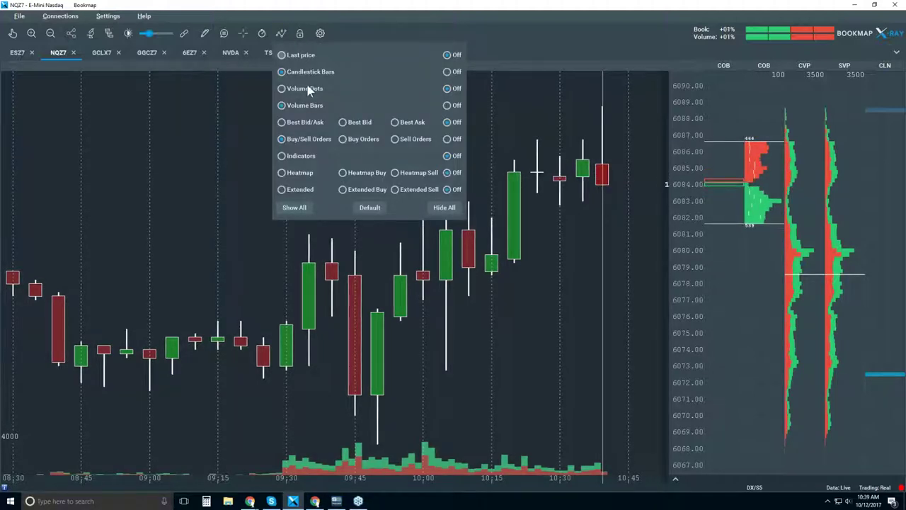
{"action": "left_click", "coordinate": [282, 122]}
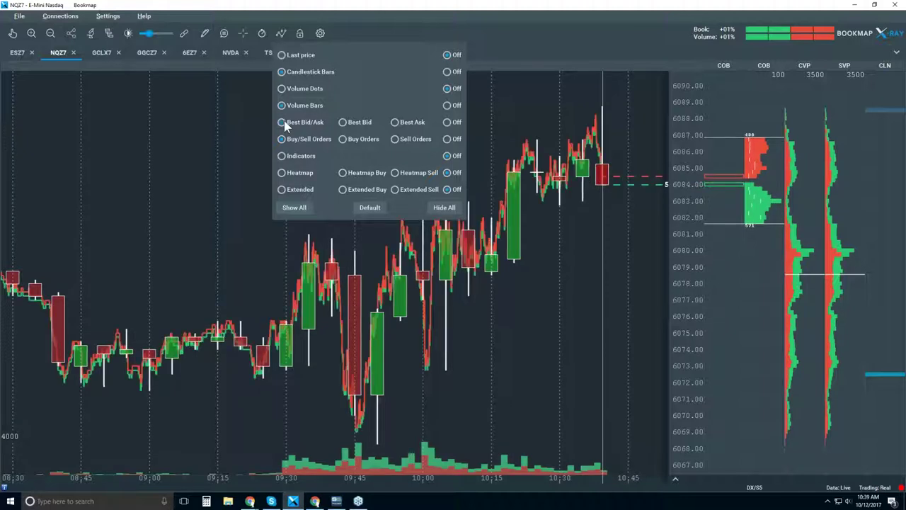
{"action": "left_click", "coordinate": [232, 138]}
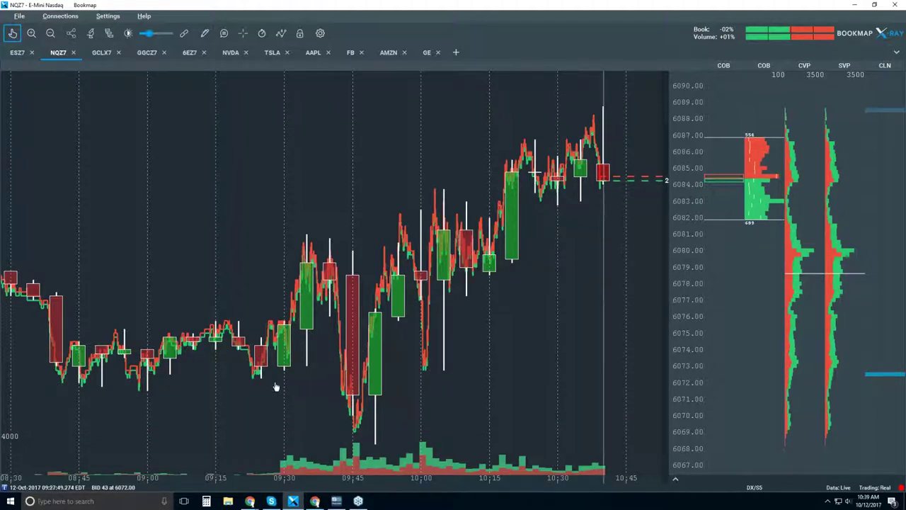
Zoom into the NQZ7 chart and switch to the Move tool
{"action": "scroll", "coordinate": [351, 376], "scroll_direction": "up", "scroll_amount": 3}
{"action": "scroll", "coordinate": [354, 372], "scroll_direction": "up", "scroll_amount": 2}
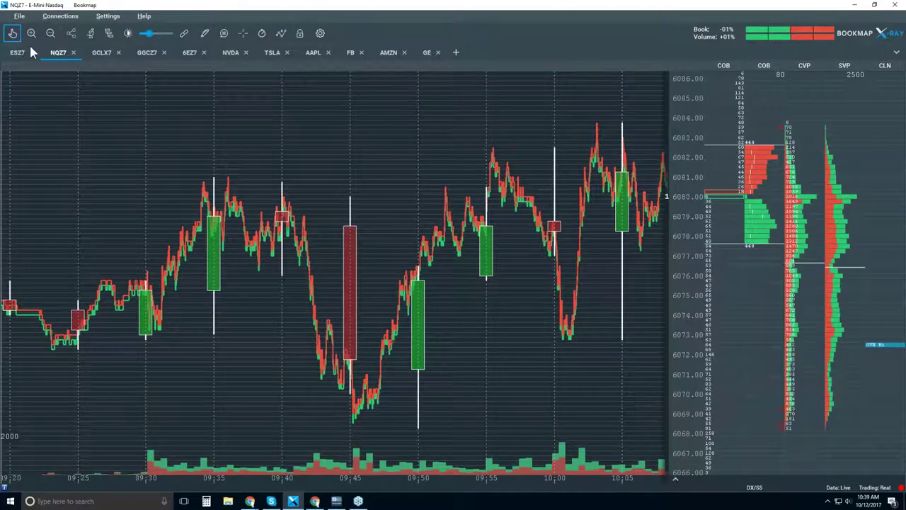
{"action": "left_click", "coordinate": [13, 35]}
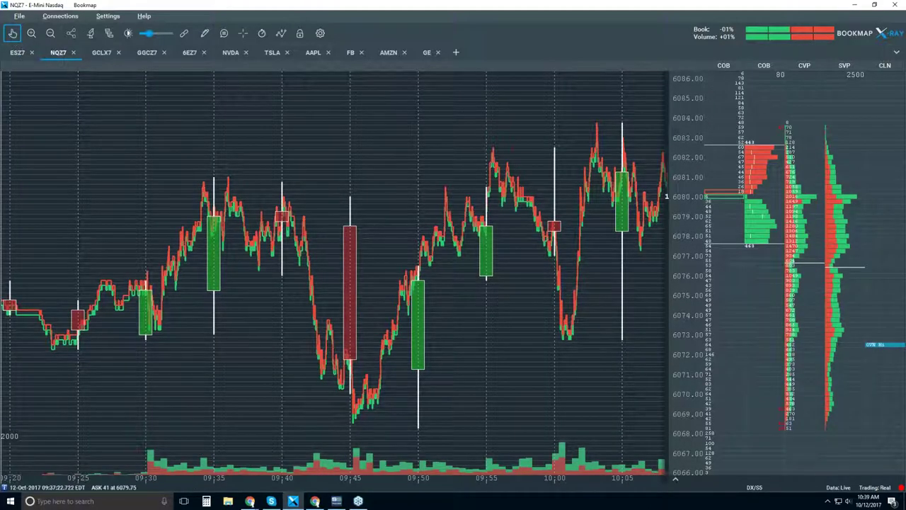
{"action": "scroll", "coordinate": [354, 375], "scroll_direction": "up", "scroll_amount": 2}
{"action": "scroll", "coordinate": [355, 377], "scroll_direction": "up", "scroll_amount": 2}
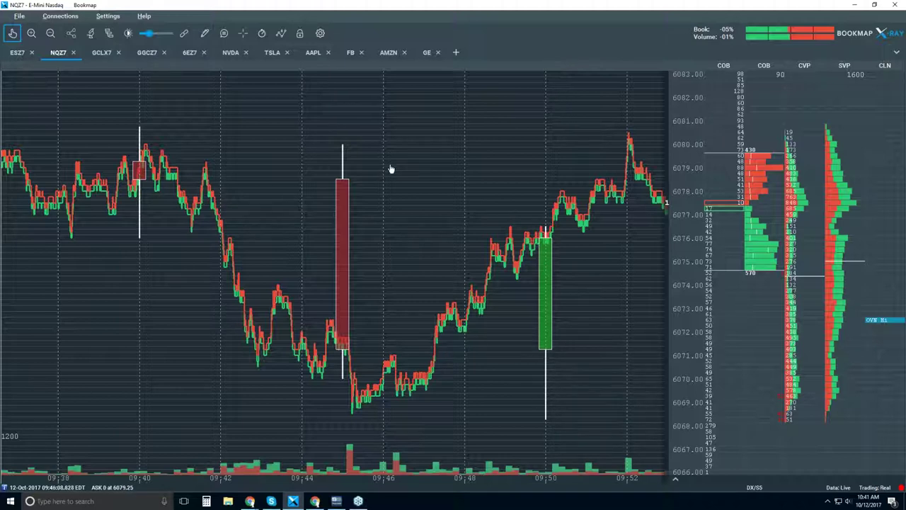
Turn on the Volume Dots layer and bring up the NQZ7 Studies configuration
{"action": "left_click", "coordinate": [281, 33]}
{"action": "left_click", "coordinate": [309, 91]}
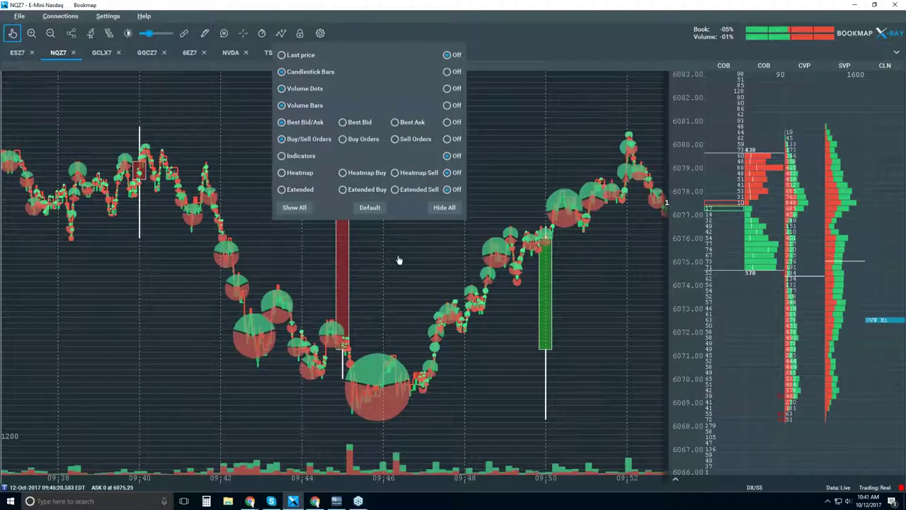
{"action": "left_click", "coordinate": [186, 126]}
{"action": "left_click", "coordinate": [92, 35]}
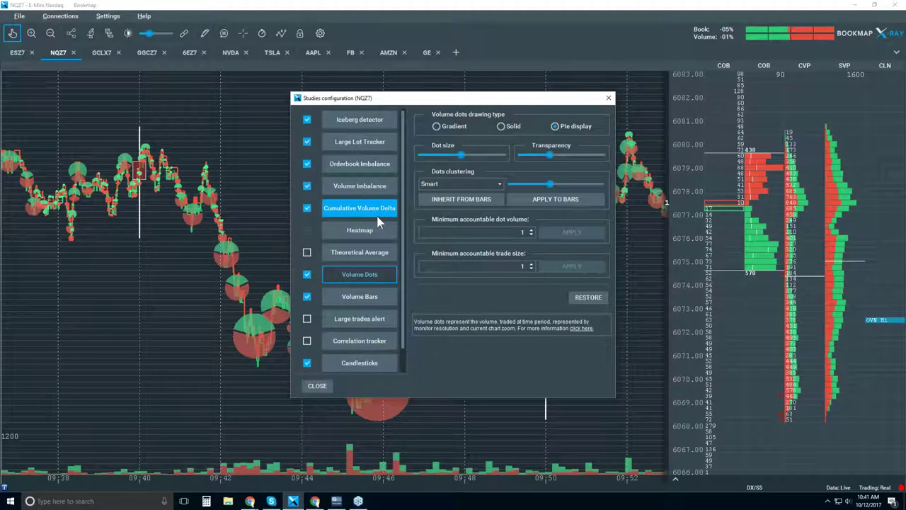
Reduce the Volume Dots dot size and close the Studies configuration
{"action": "left_click_drag", "start_coordinate": [461, 156], "coordinate": [441, 154]}
{"action": "left_click", "coordinate": [609, 99]}
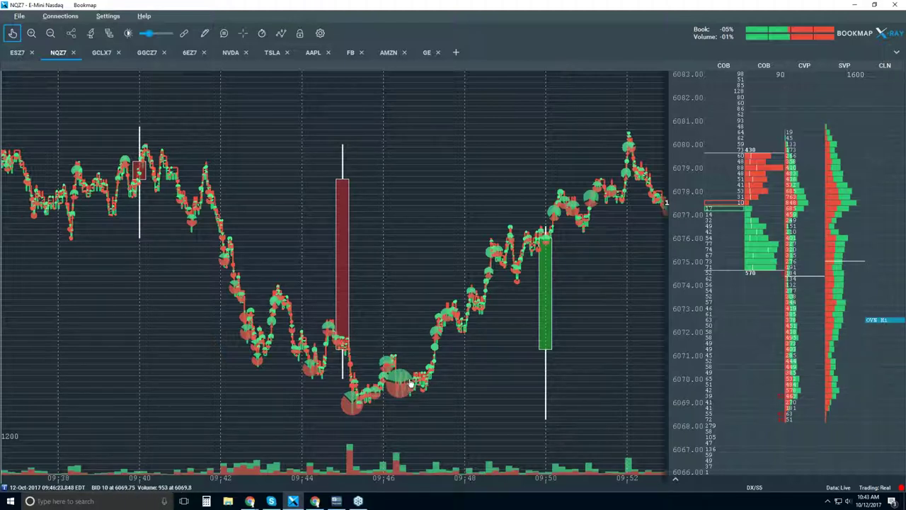
Zoom the time axis to 0.1-second spacing around the bid/ask lines near 6069.75
{"action": "scroll", "coordinate": [411, 382], "scroll_direction": "up", "scroll_amount": 3}
{"action": "scroll", "coordinate": [389, 342], "scroll_direction": "up", "scroll_amount": 2}
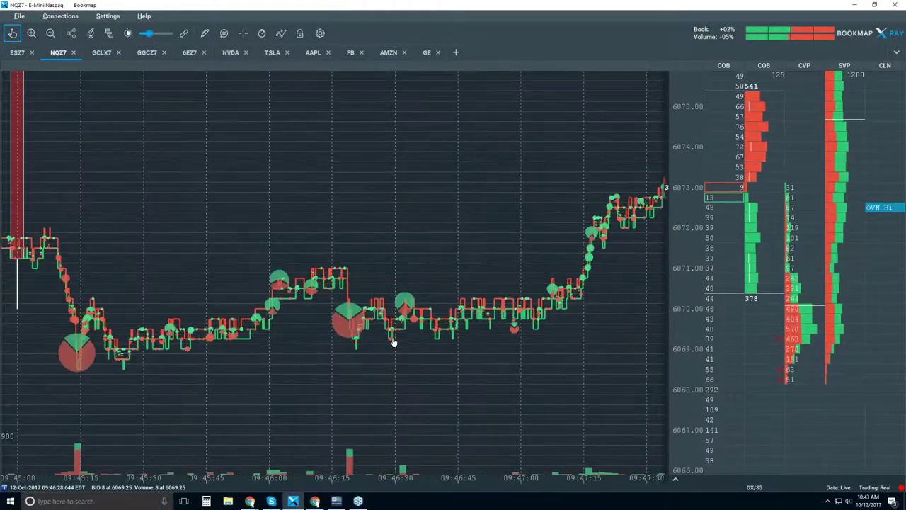
{"action": "scroll", "coordinate": [404, 311], "scroll_direction": "up", "scroll_amount": 2}
{"action": "scroll", "coordinate": [410, 262], "scroll_direction": "up", "scroll_amount": 8}
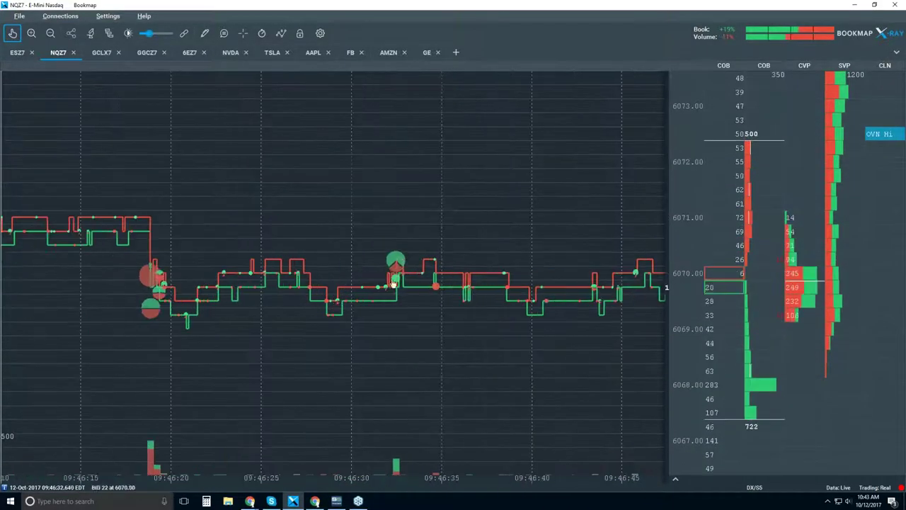
{"action": "scroll", "coordinate": [400, 259], "scroll_direction": "up", "scroll_amount": 4}
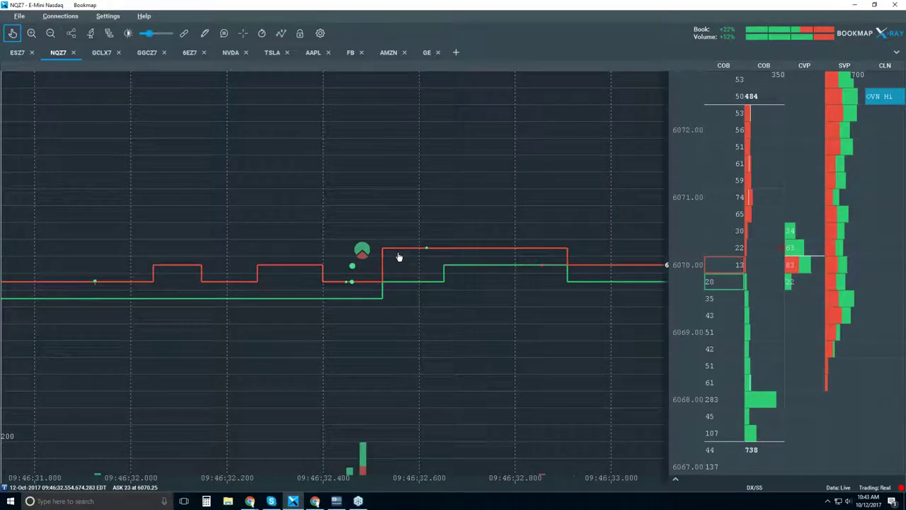
{"action": "scroll", "coordinate": [324, 260], "scroll_direction": "up", "scroll_amount": 4}
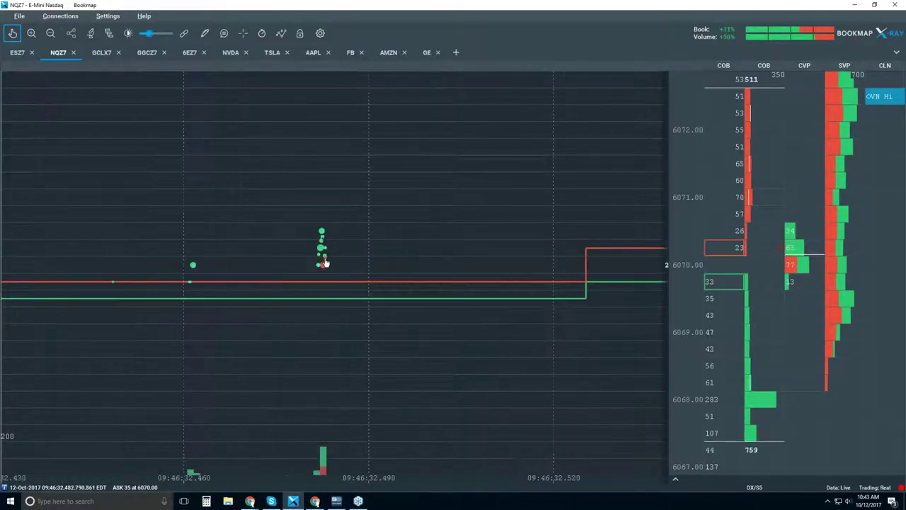
{"action": "scroll", "coordinate": [318, 239], "scroll_direction": "up", "scroll_amount": 6}
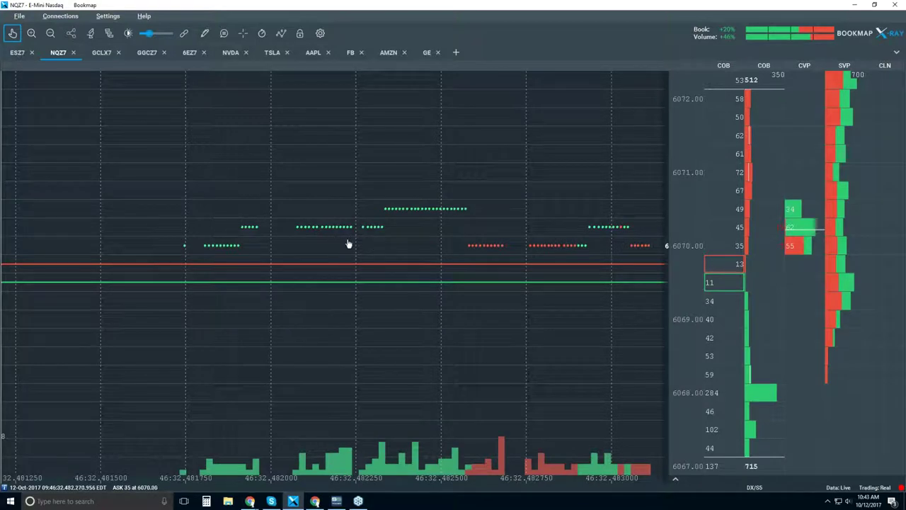
{"action": "scroll", "coordinate": [342, 238], "scroll_direction": "up", "scroll_amount": 3}
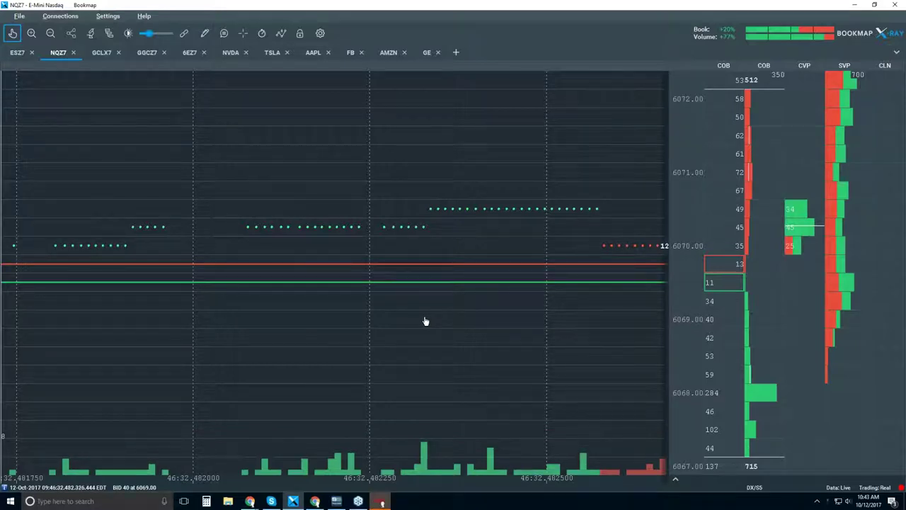
{"action": "scroll", "coordinate": [432, 234], "scroll_direction": "up", "scroll_amount": 5}
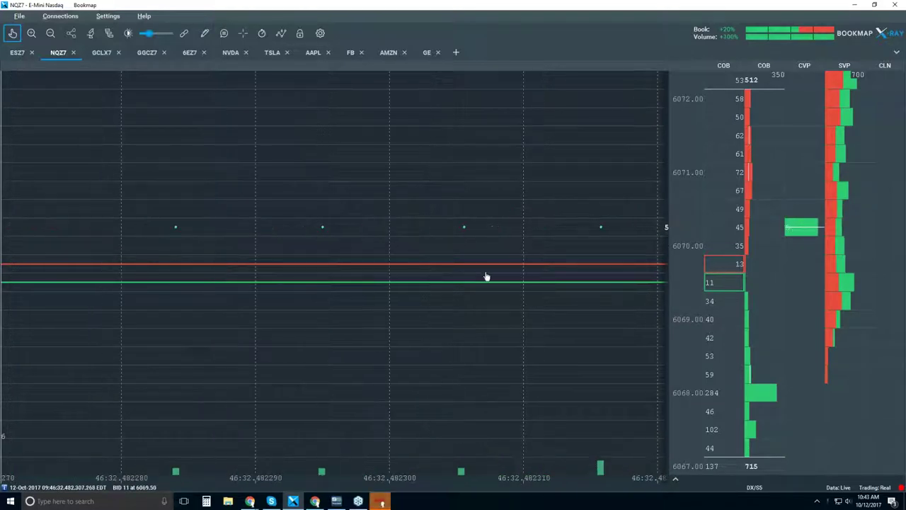
{"action": "scroll", "coordinate": [485, 275], "scroll_direction": "up", "scroll_amount": 5}
{"action": "scroll", "coordinate": [479, 328], "scroll_direction": "up", "scroll_amount": 2}
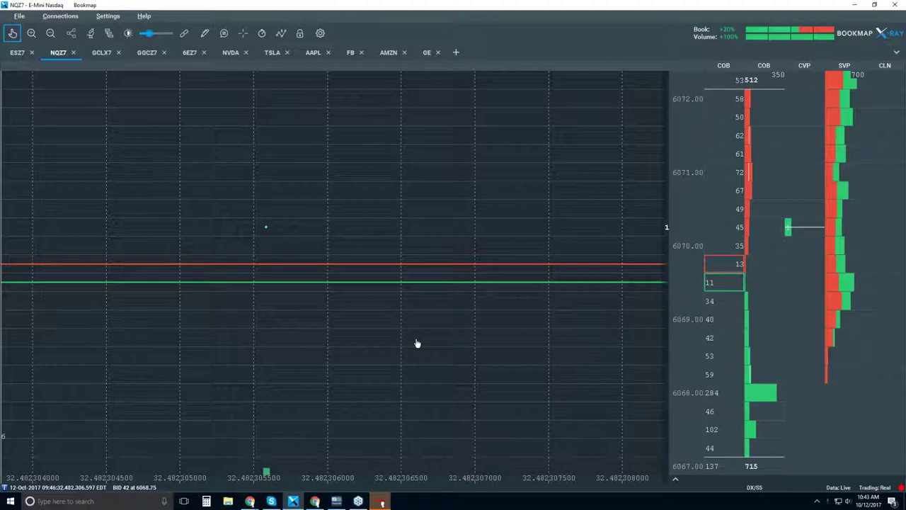
{"action": "scroll", "coordinate": [422, 333], "scroll_direction": "down", "scroll_amount": 5}
{"action": "scroll", "coordinate": [426, 324], "scroll_direction": "down", "scroll_amount": 3}
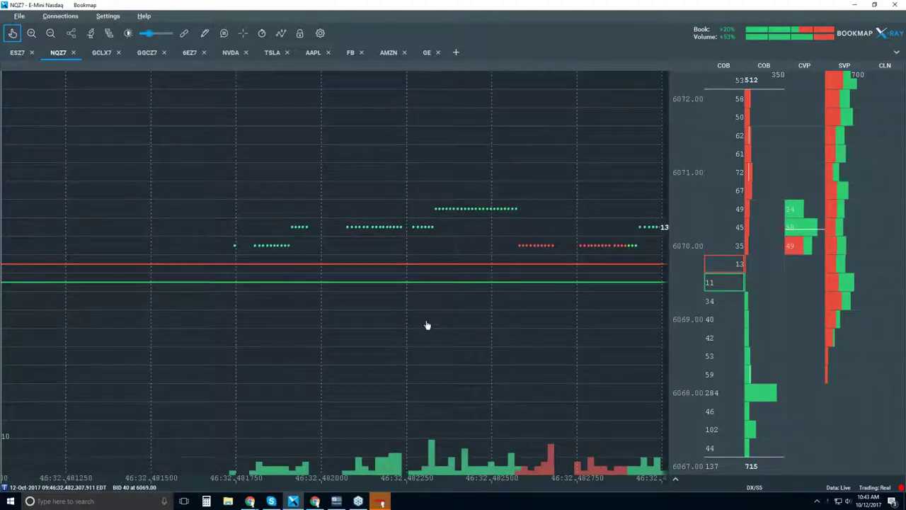
{"action": "scroll", "coordinate": [420, 238], "scroll_direction": "down", "scroll_amount": 2}
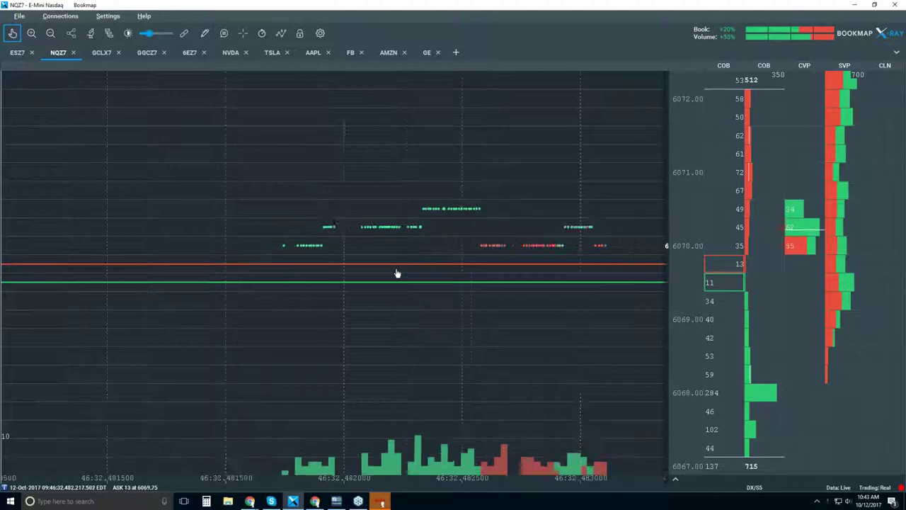
{"action": "scroll", "coordinate": [399, 262], "scroll_direction": "down", "scroll_amount": 2}
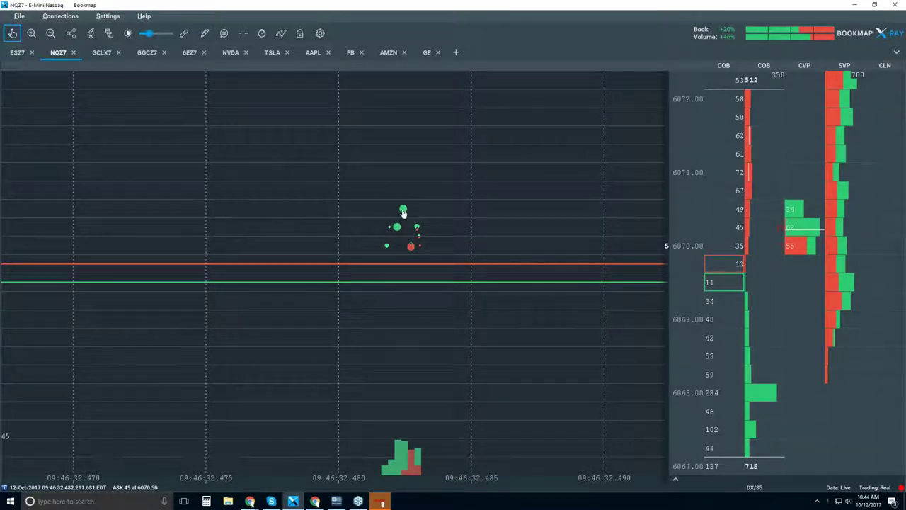
{"action": "scroll", "coordinate": [409, 248], "scroll_direction": "down", "scroll_amount": 1}
{"action": "scroll", "coordinate": [409, 248], "scroll_direction": "down", "scroll_amount": 6}
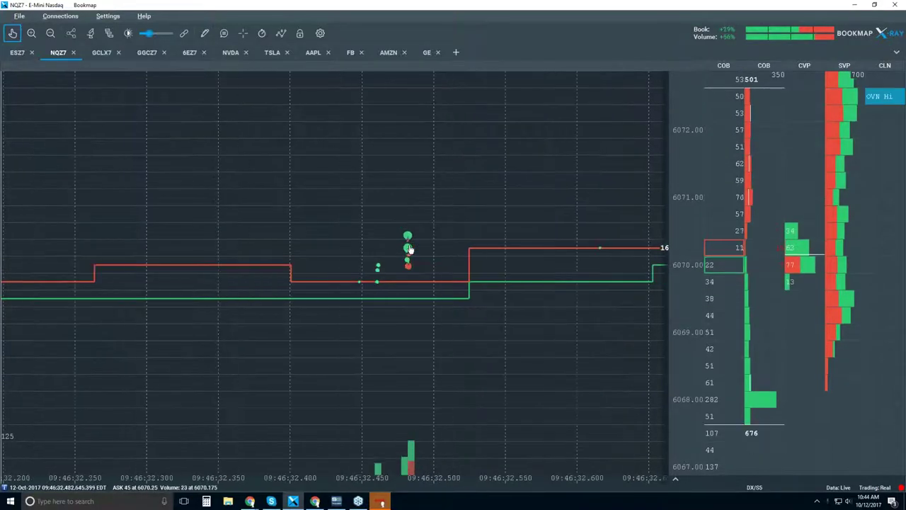
{"action": "scroll", "coordinate": [409, 249], "scroll_direction": "down", "scroll_amount": 4}
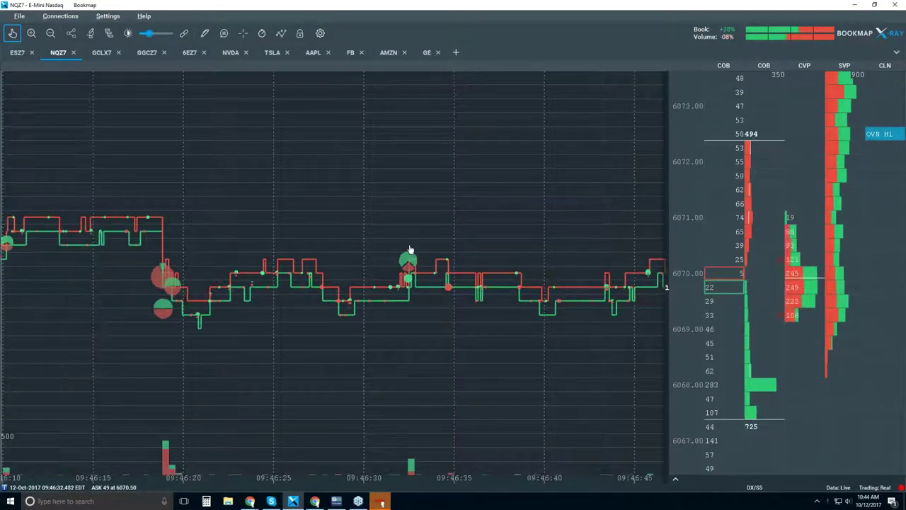
{"action": "scroll", "coordinate": [219, 294], "scroll_direction": "up", "scroll_amount": 3}
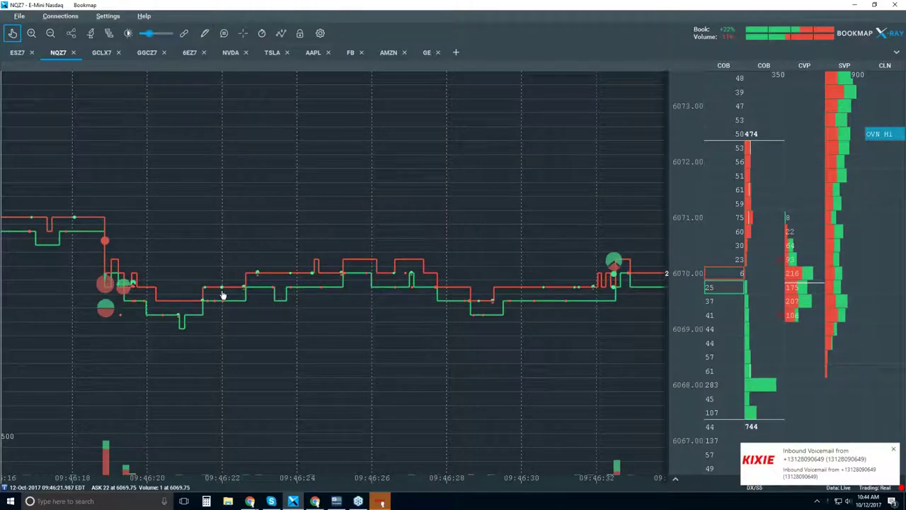
{"action": "scroll", "coordinate": [222, 294], "scroll_direction": "up", "scroll_amount": 2}
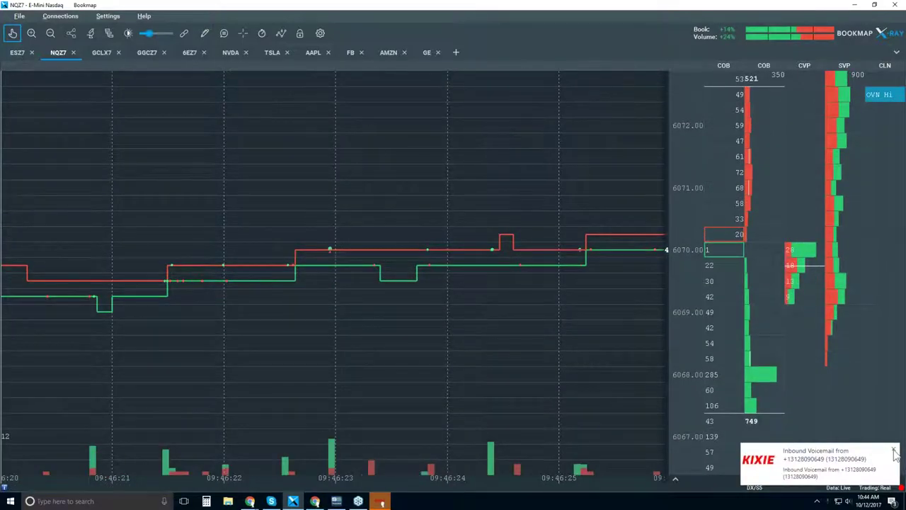
{"action": "scroll", "coordinate": [220, 281], "scroll_direction": "up", "scroll_amount": 3}
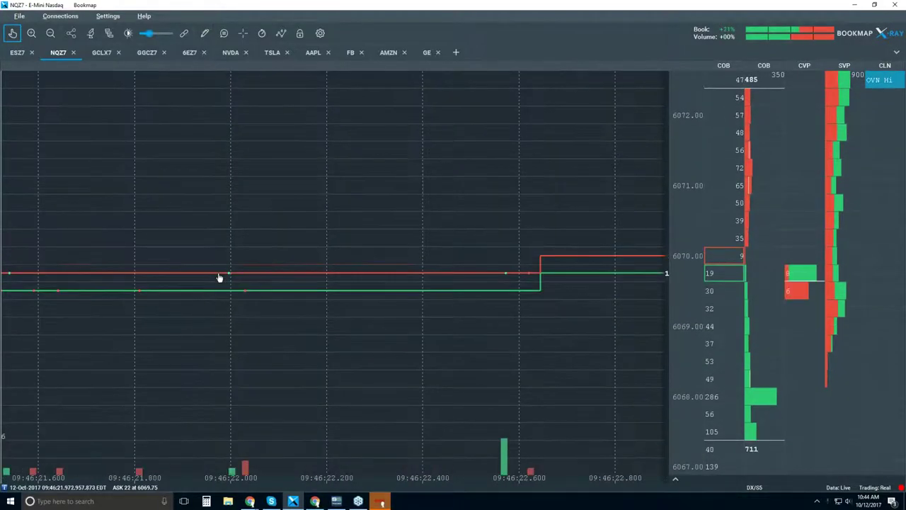
{"action": "scroll", "coordinate": [229, 286], "scroll_direction": "up", "scroll_amount": 2}
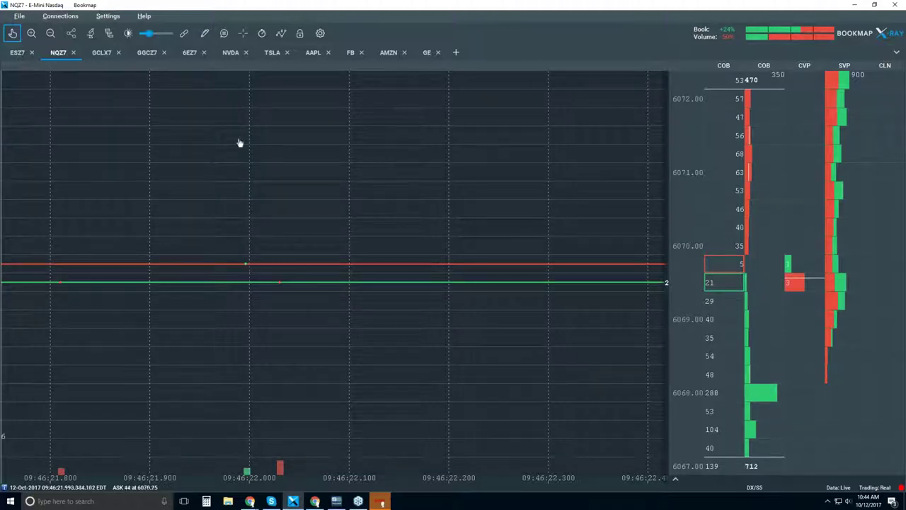
Enable data tooltips and read time, price and size from the red and green line dots
{"action": "left_click", "coordinate": [225, 35]}
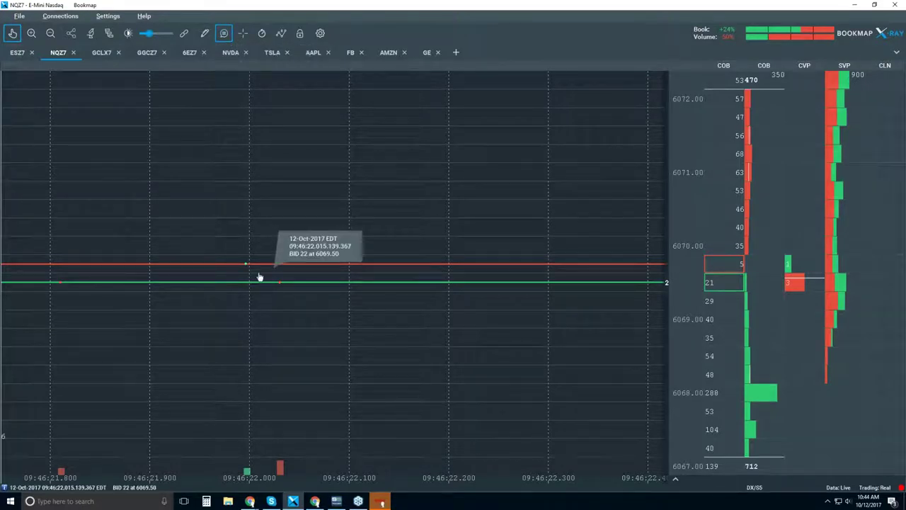
{"action": "mouse_move", "coordinate": [246, 268]}
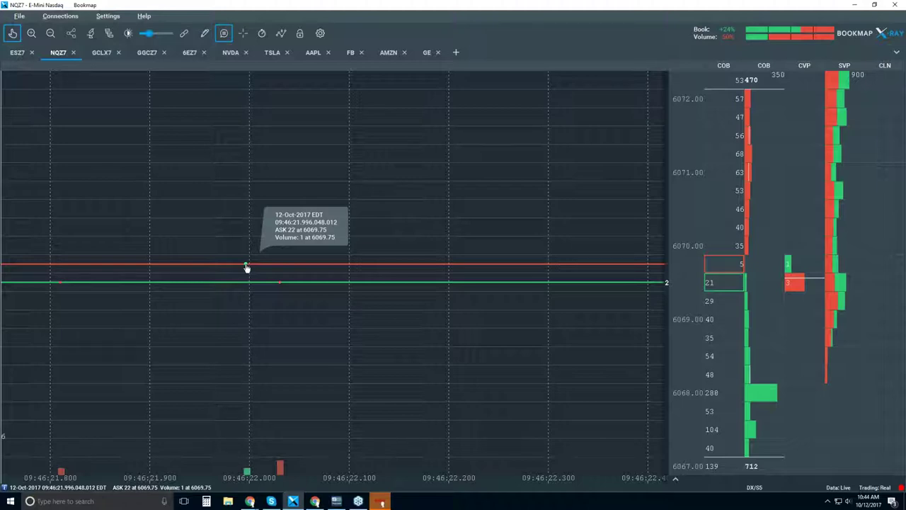
{"action": "mouse_move", "coordinate": [281, 285]}
Zoom the NQZ7 chart out to several minutes of history around the 09:45 low
{"action": "scroll", "coordinate": [285, 224], "scroll_direction": "down", "scroll_amount": 3}
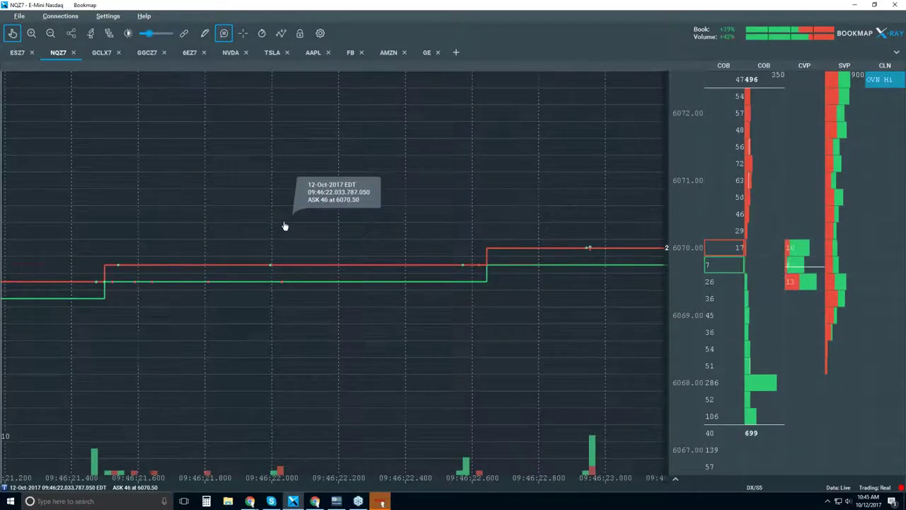
{"action": "scroll", "coordinate": [284, 225], "scroll_direction": "down", "scroll_amount": 3}
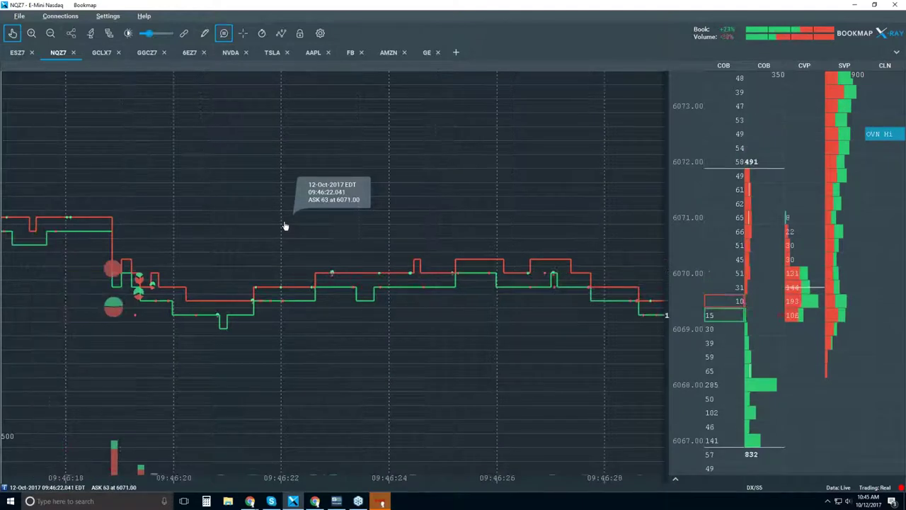
{"action": "scroll", "coordinate": [286, 225], "scroll_direction": "down", "scroll_amount": 3}
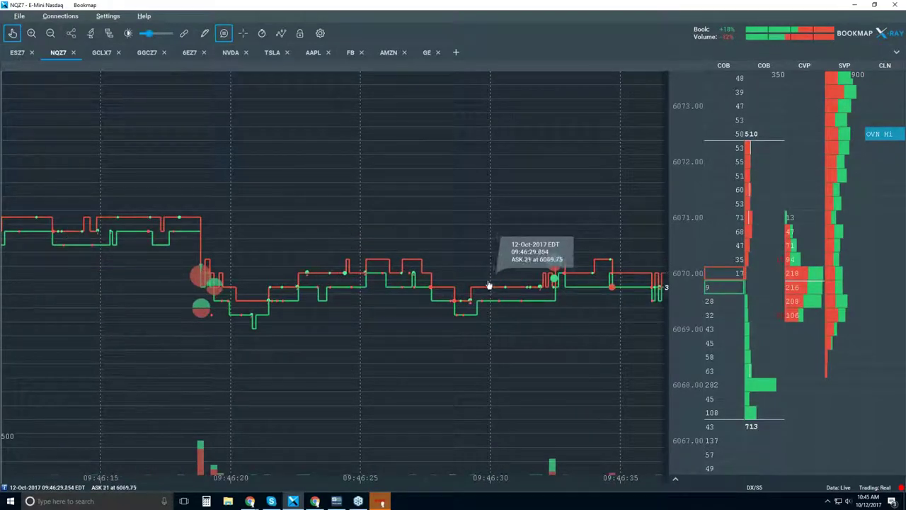
{"action": "scroll", "coordinate": [425, 269], "scroll_direction": "down", "scroll_amount": 3}
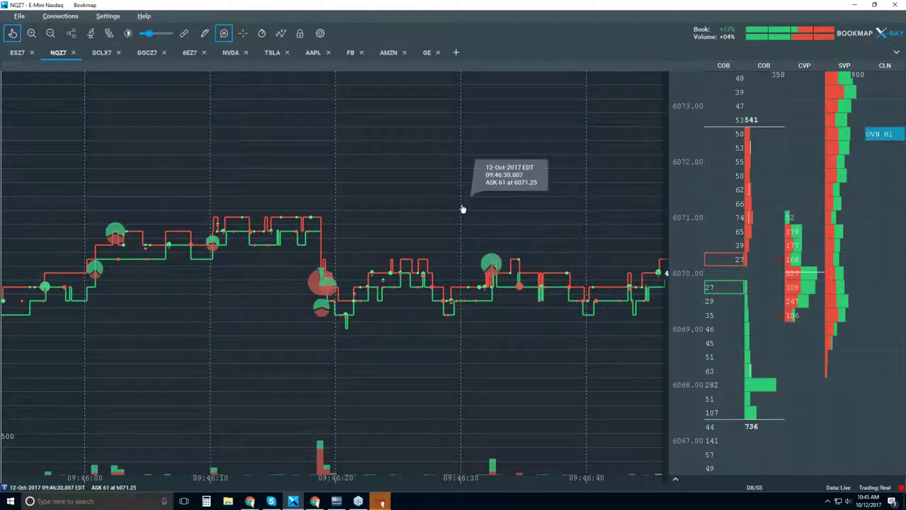
{"action": "scroll", "coordinate": [462, 212], "scroll_direction": "down", "scroll_amount": 2}
{"action": "scroll", "coordinate": [461, 213], "scroll_direction": "down", "scroll_amount": 2}
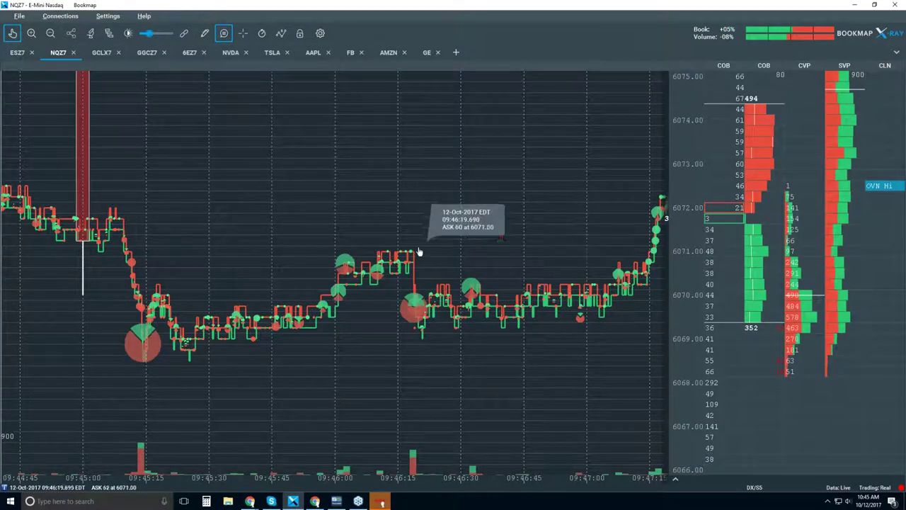
{"action": "scroll", "coordinate": [418, 251], "scroll_direction": "down", "scroll_amount": 2}
{"action": "scroll", "coordinate": [417, 249], "scroll_direction": "down", "scroll_amount": 3}
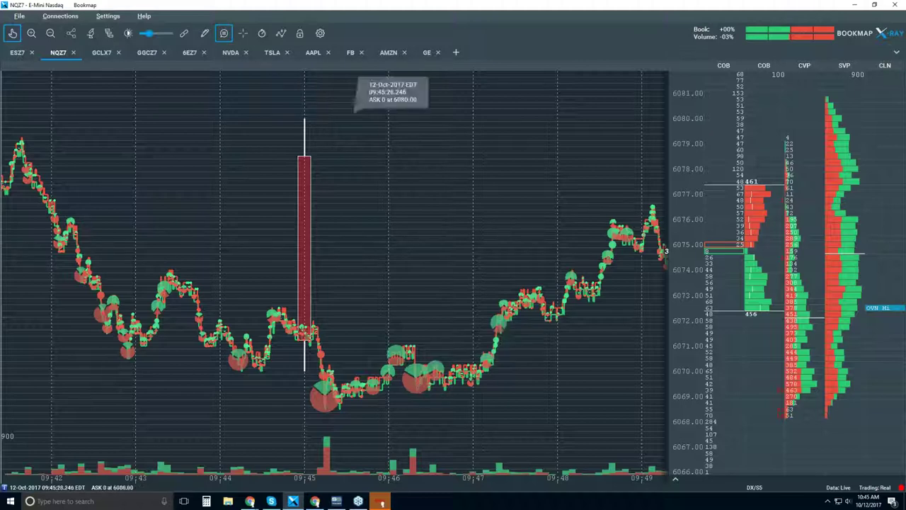
Switch data tooltips off and zoom further out to around 09:55
{"action": "left_click", "coordinate": [224, 33]}
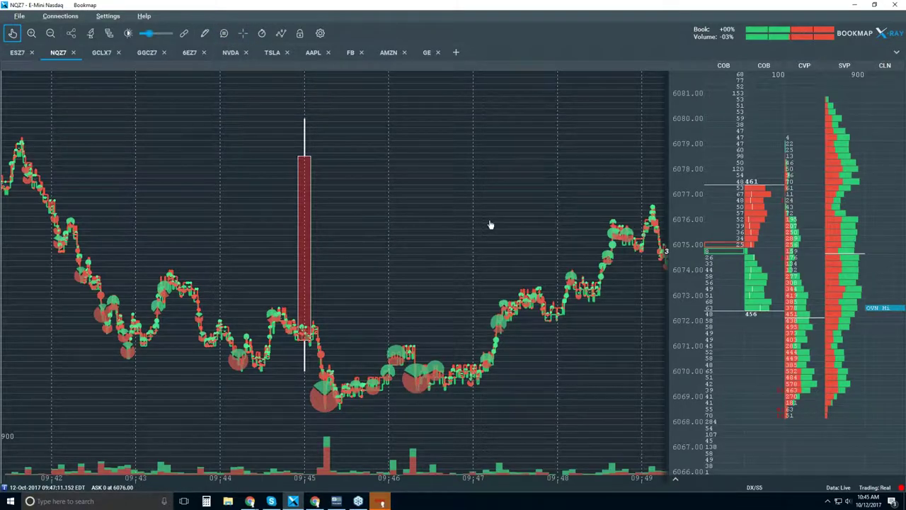
{"action": "scroll", "coordinate": [490, 225], "scroll_direction": "down", "scroll_amount": 5}
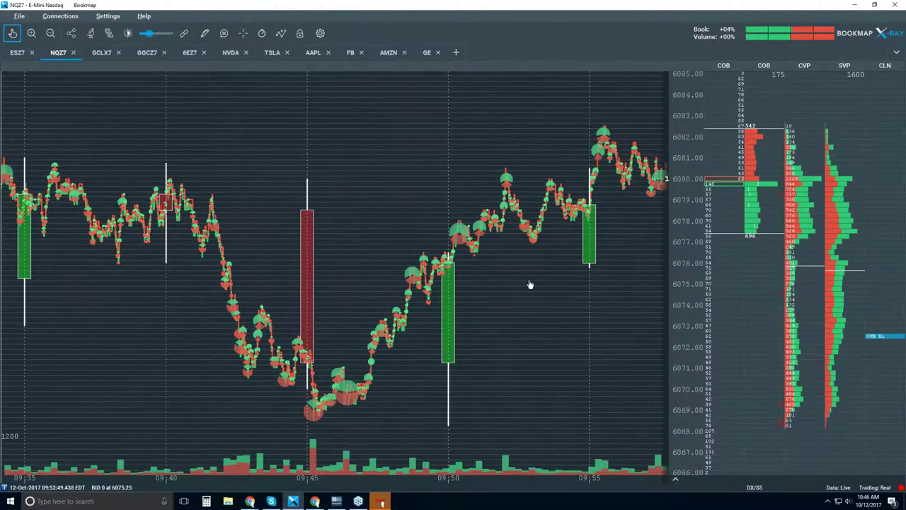
{"action": "scroll", "coordinate": [530, 283], "scroll_direction": "down", "scroll_amount": 3}
{"action": "left_click", "coordinate": [12, 33]}
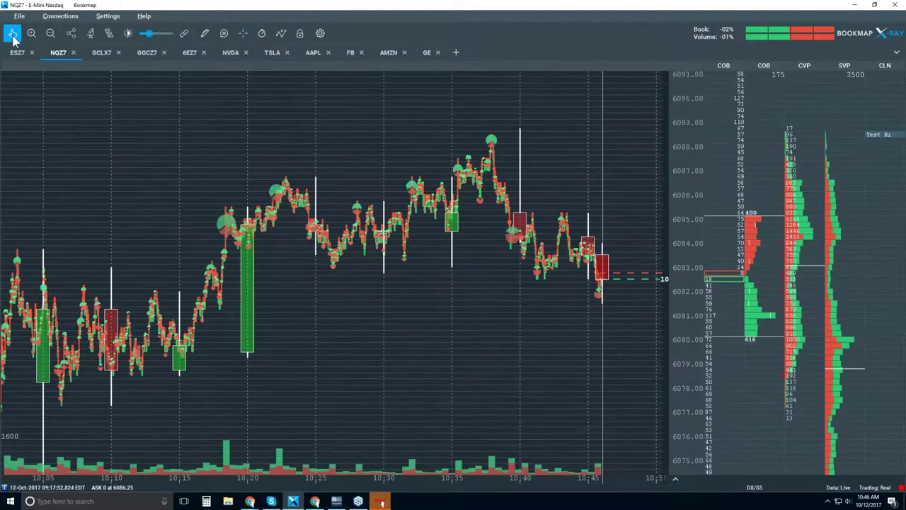
{"action": "scroll", "coordinate": [385, 260], "scroll_direction": "down", "scroll_amount": 2}
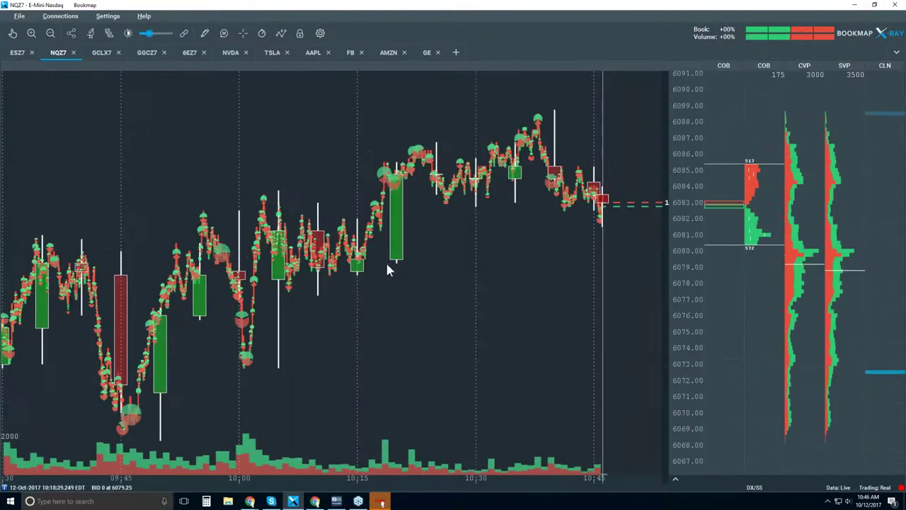
{"action": "scroll", "coordinate": [385, 260], "scroll_direction": "down", "scroll_amount": 2}
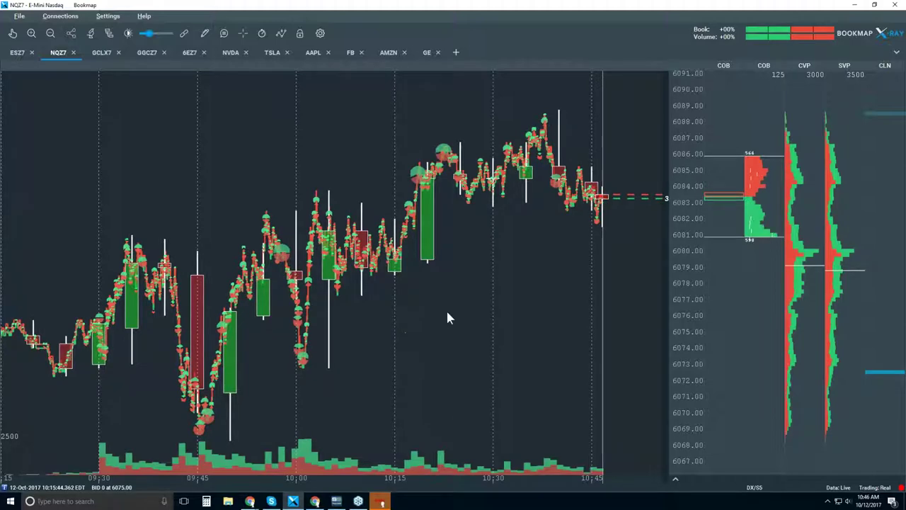
{"action": "scroll", "coordinate": [589, 178], "scroll_direction": "up", "scroll_amount": 5}
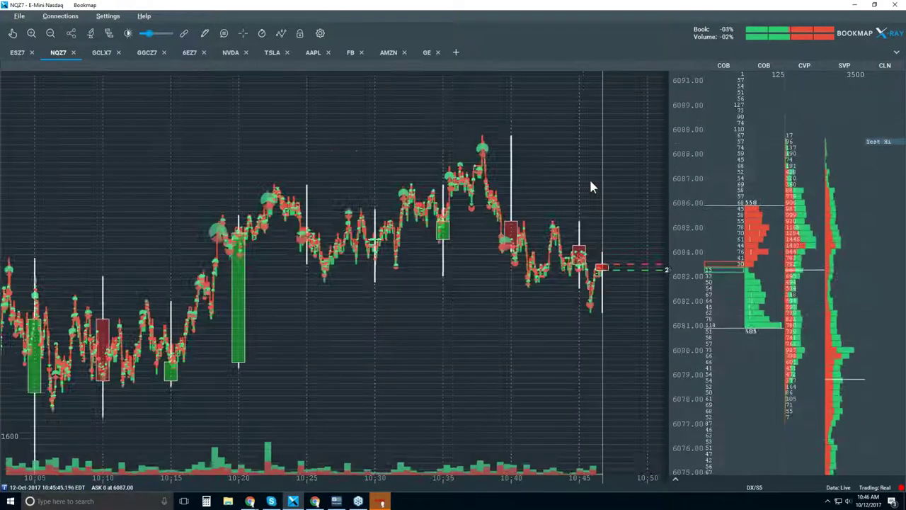
{"action": "scroll", "coordinate": [590, 182], "scroll_direction": "up", "scroll_amount": 1}
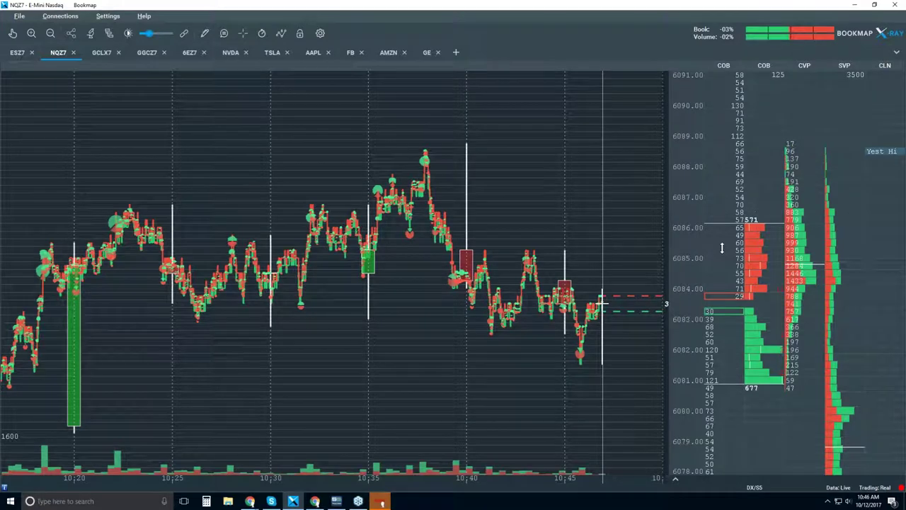
Hide the CLN column beside the order book using the column header's context menu
{"action": "right_click", "coordinate": [882, 118]}
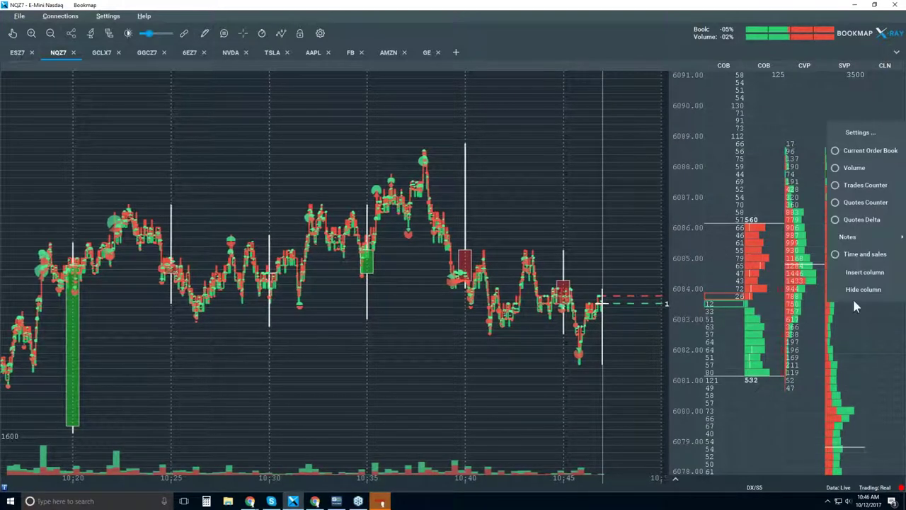
{"action": "left_click", "coordinate": [855, 293]}
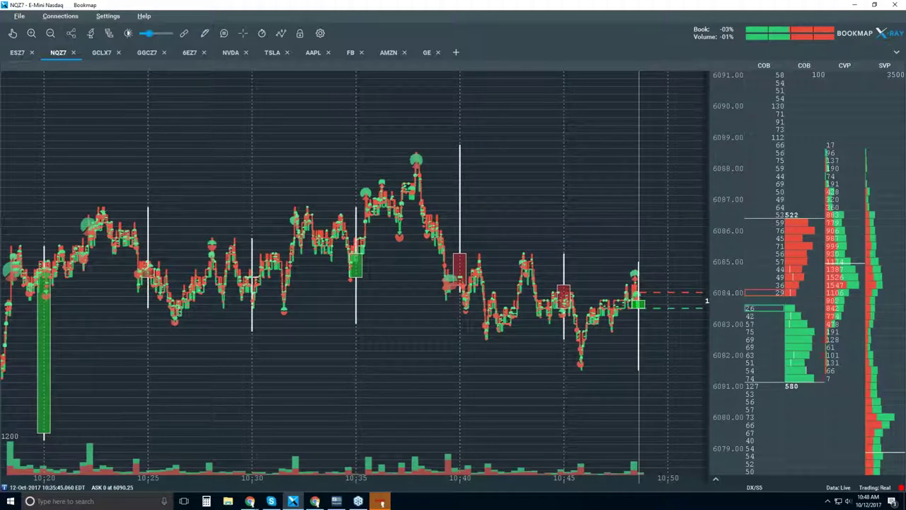
Turn on the Heatmap and Extended display layers on the NQZ7 chart
{"action": "left_click", "coordinate": [281, 34]}
{"action": "left_click", "coordinate": [296, 191]}
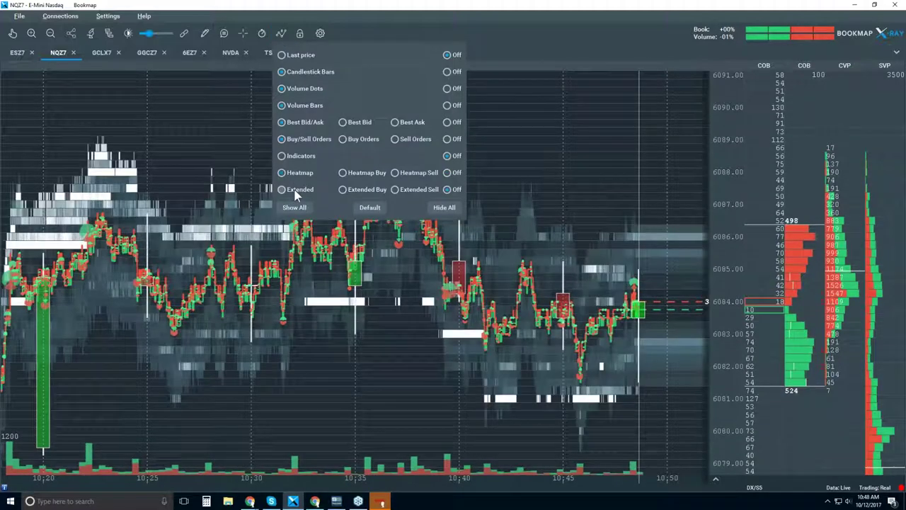
{"action": "left_click", "coordinate": [296, 191]}
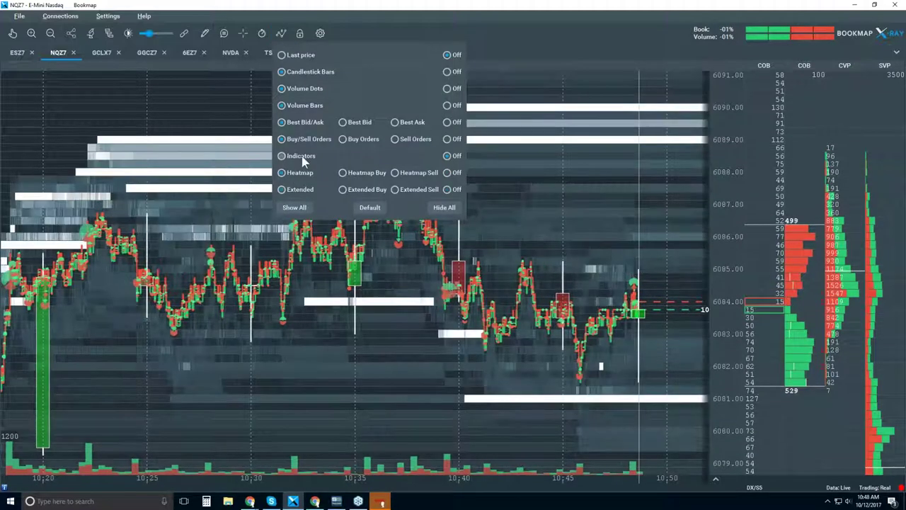
{"action": "left_click", "coordinate": [569, 145]}
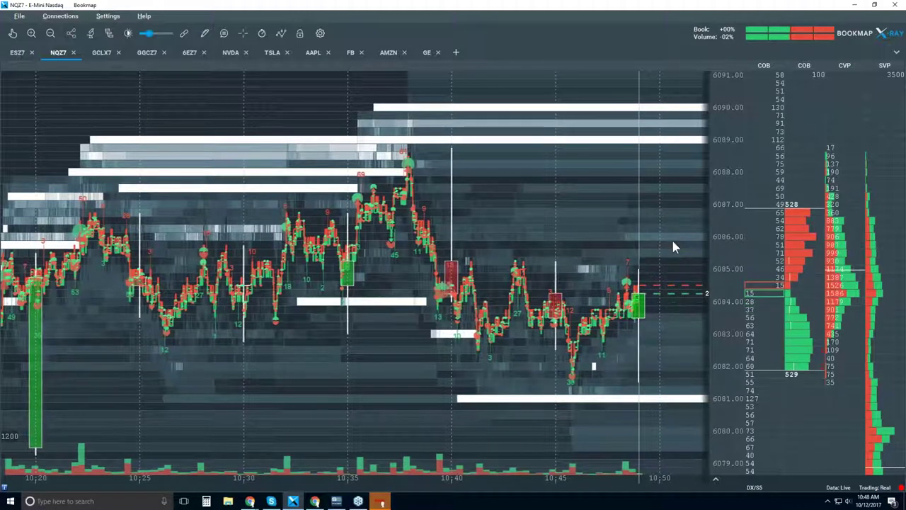
Set heatmap contrast to brightness ~40, large size highlight ~53 and white cut-off ~90
{"action": "left_click", "coordinate": [128, 33]}
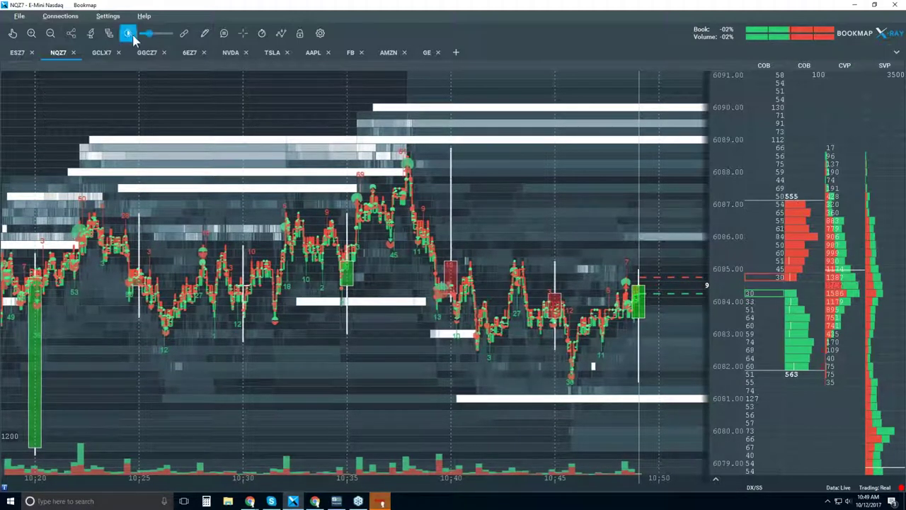
{"action": "left_click_drag", "start_coordinate": [405, 283], "coordinate": [436, 283]}
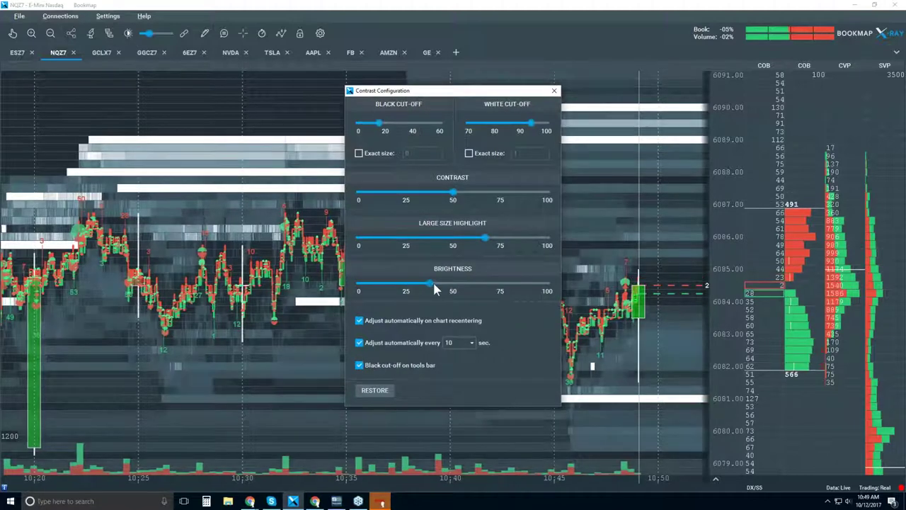
{"action": "left_click_drag", "start_coordinate": [486, 239], "coordinate": [462, 239]}
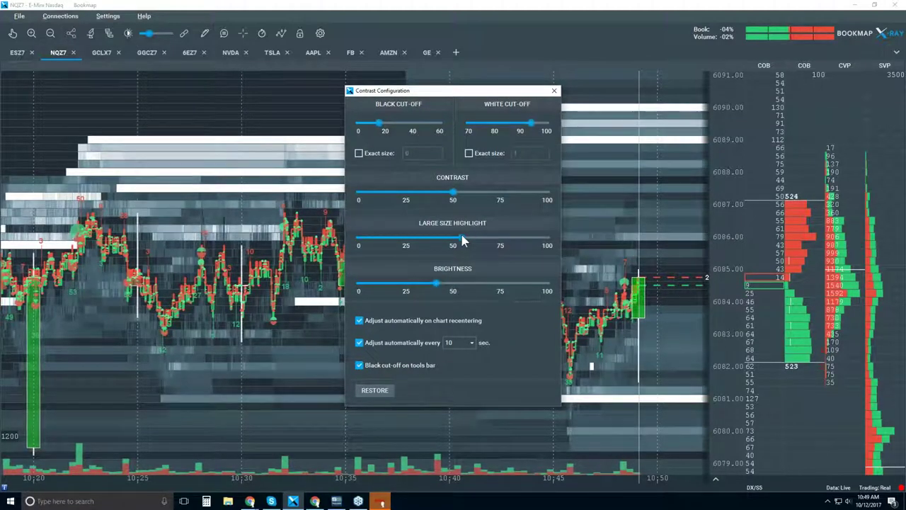
{"action": "left_click_drag", "start_coordinate": [532, 122], "coordinate": [522, 125]}
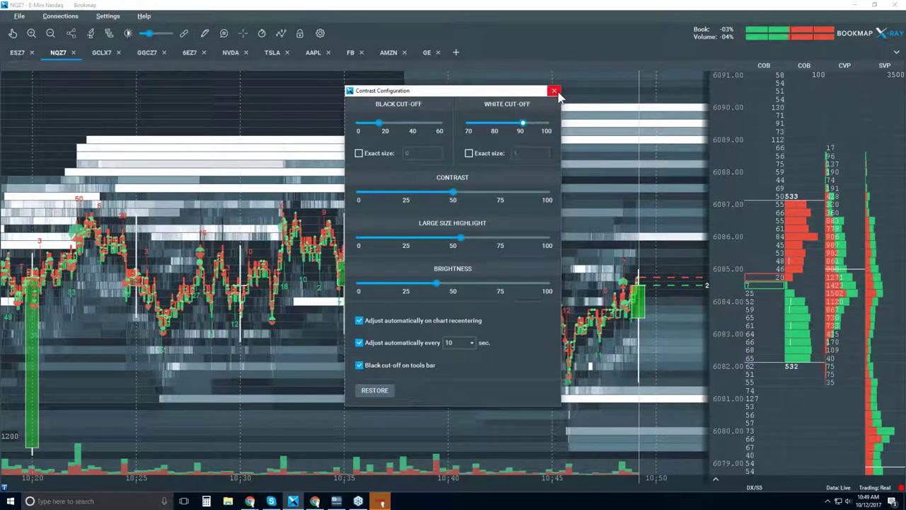
{"action": "left_click", "coordinate": [554, 91]}
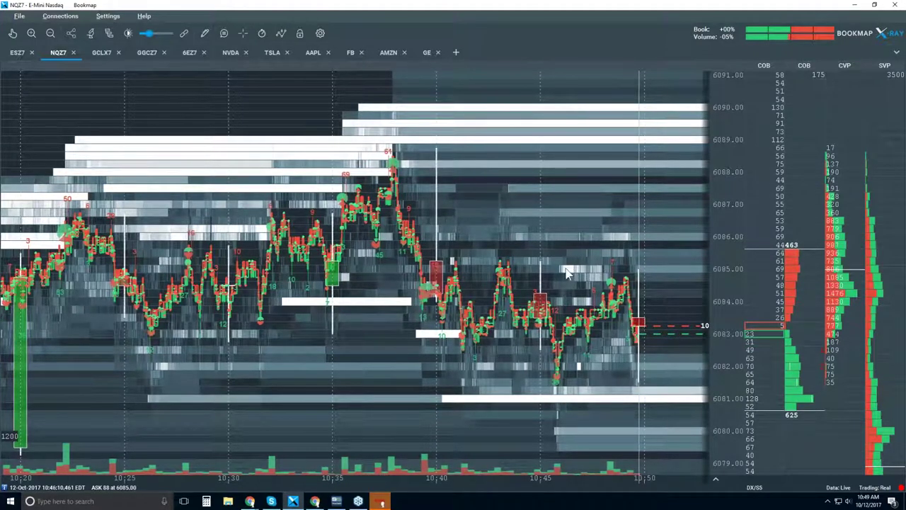
Zoom the NQZ7 heatmap in so the time axis spans roughly 10:43 to 10:52
{"action": "scroll", "coordinate": [605, 299], "scroll_direction": "up", "scroll_amount": 5}
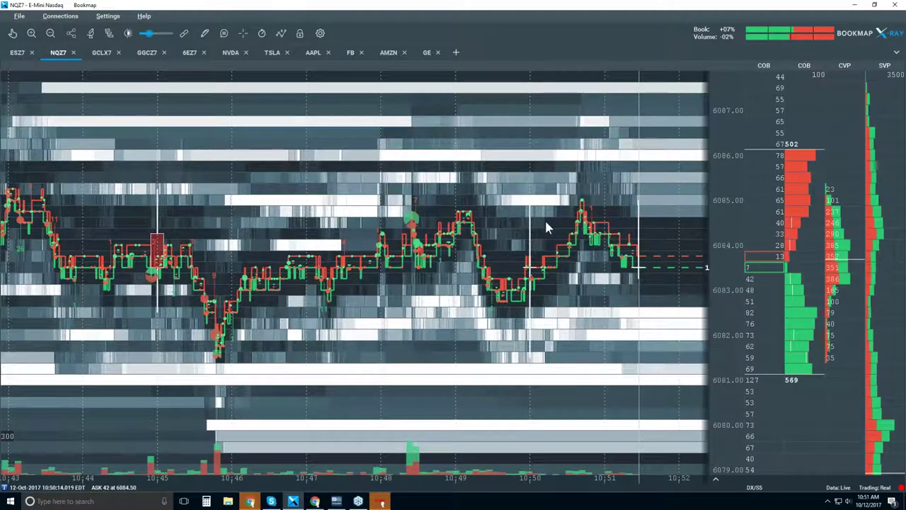
Zoom out until the heatmap spans from before 10:00 to 10:52, prices about 6070–6091
{"action": "scroll", "coordinate": [598, 288], "scroll_direction": "down", "scroll_amount": 3}
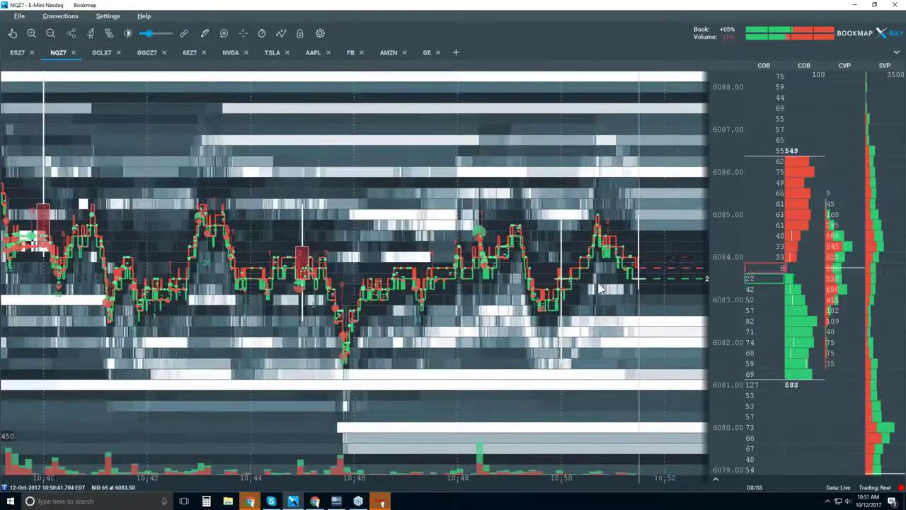
{"action": "scroll", "coordinate": [598, 288], "scroll_direction": "down", "scroll_amount": 5}
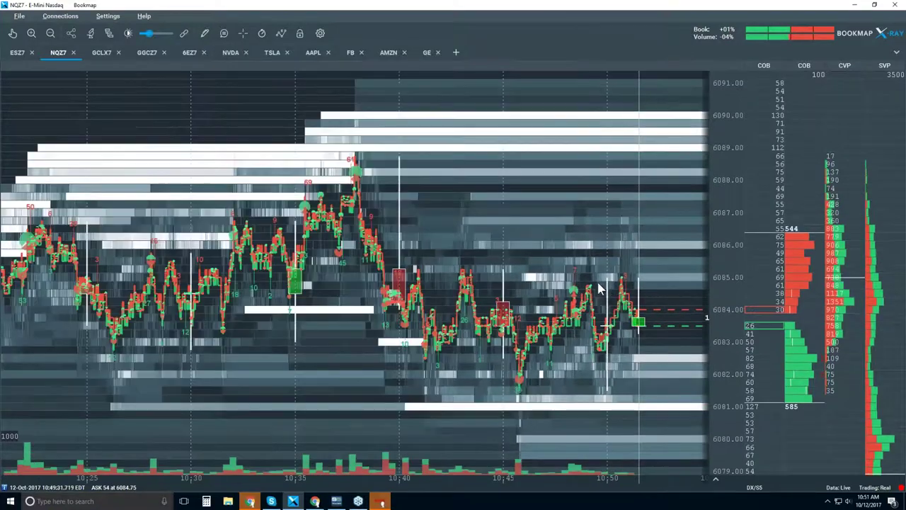
{"action": "scroll", "coordinate": [598, 288], "scroll_direction": "down", "scroll_amount": 2}
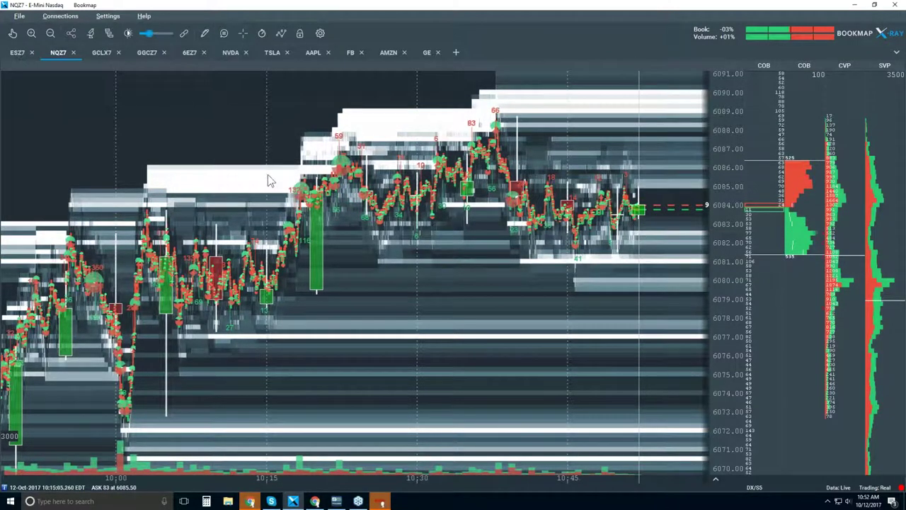
Change heatmap contrast to large size highlight ~78 and brightness ~30
{"action": "left_click", "coordinate": [128, 33]}
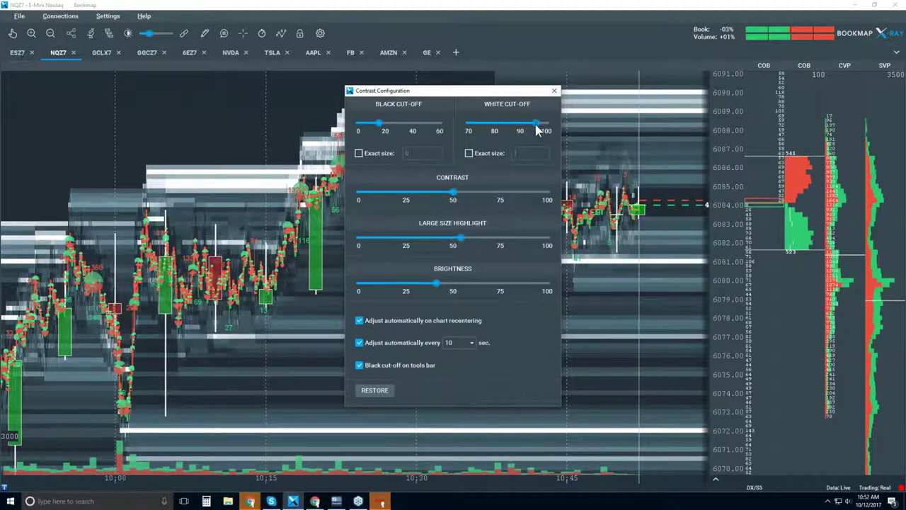
{"action": "left_click_drag", "start_coordinate": [465, 242], "coordinate": [509, 242]}
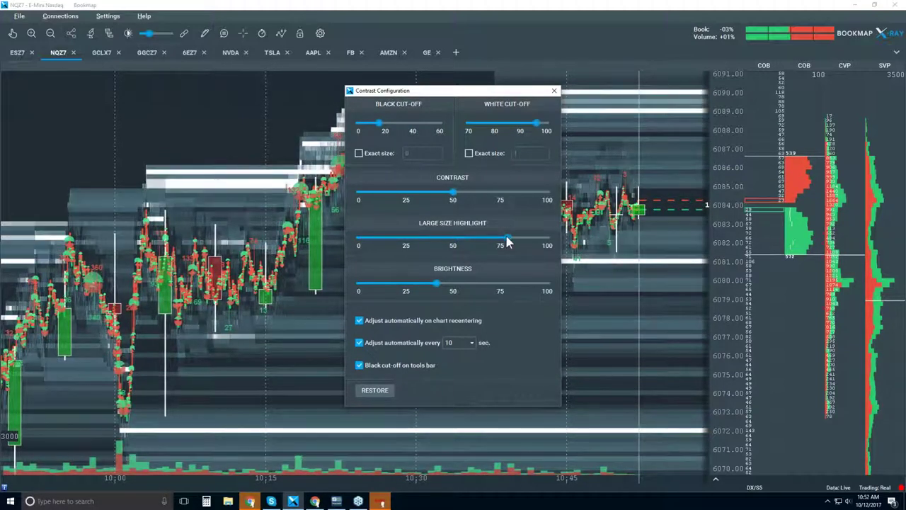
{"action": "left_click_drag", "start_coordinate": [435, 283], "coordinate": [415, 283]}
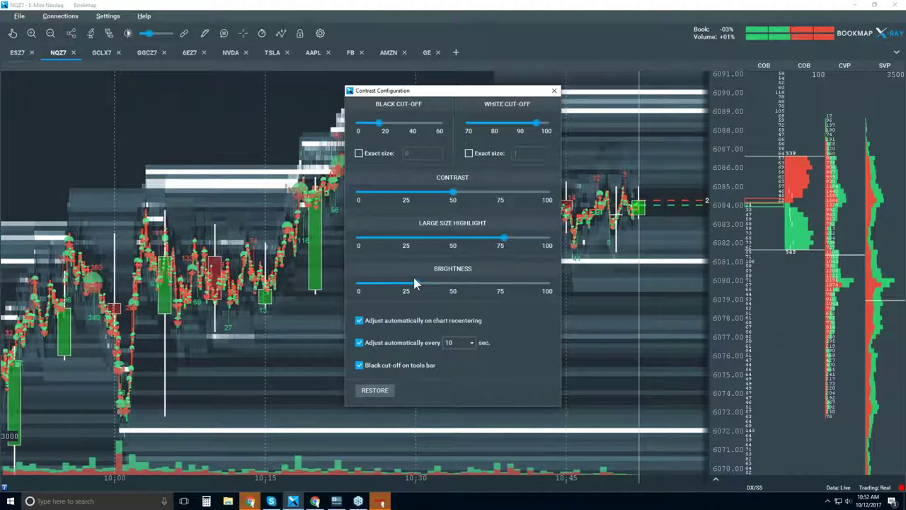
{"action": "left_click", "coordinate": [554, 90]}
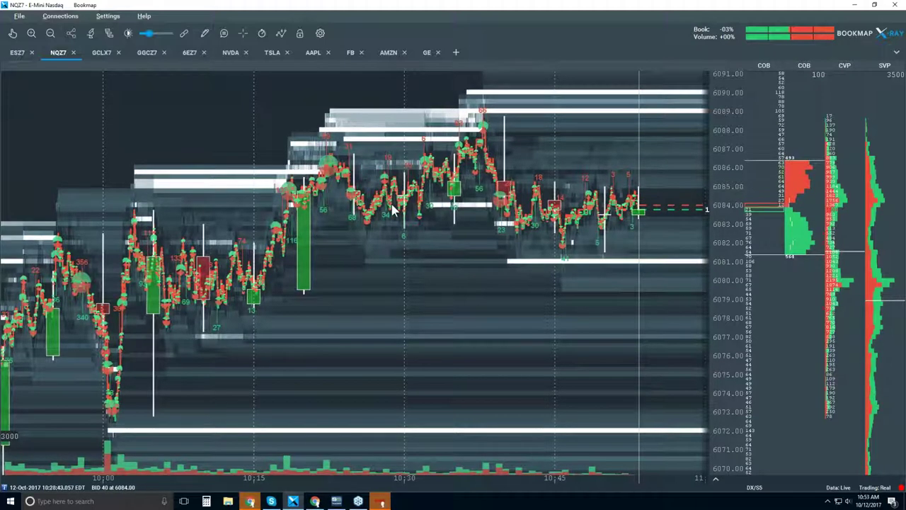
Switch the Candlestick Bars display layer off, leaving trade dots and heatmap
{"action": "left_click", "coordinate": [281, 33]}
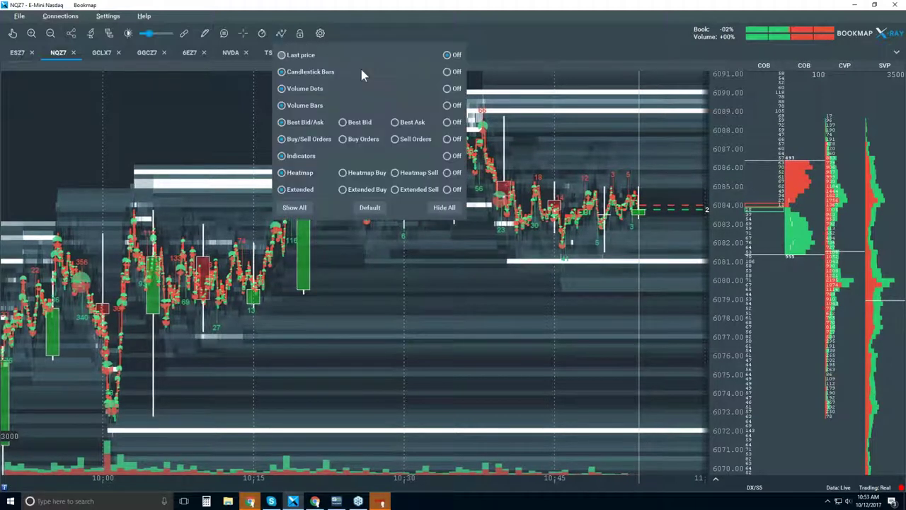
{"action": "left_click", "coordinate": [447, 72]}
{"action": "left_click", "coordinate": [529, 46]}
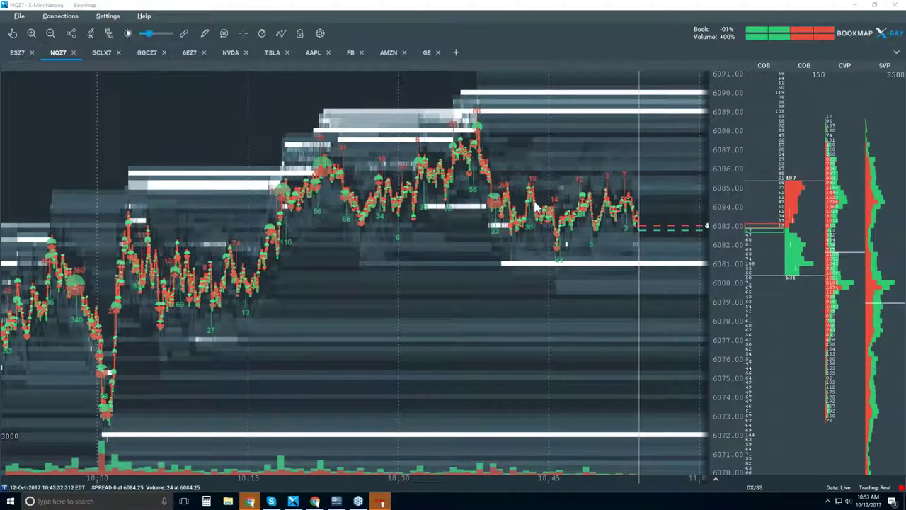
Show the Trade Control Panel, enable trading, and pick the 1 order-size preset
{"action": "left_click", "coordinate": [300, 34]}
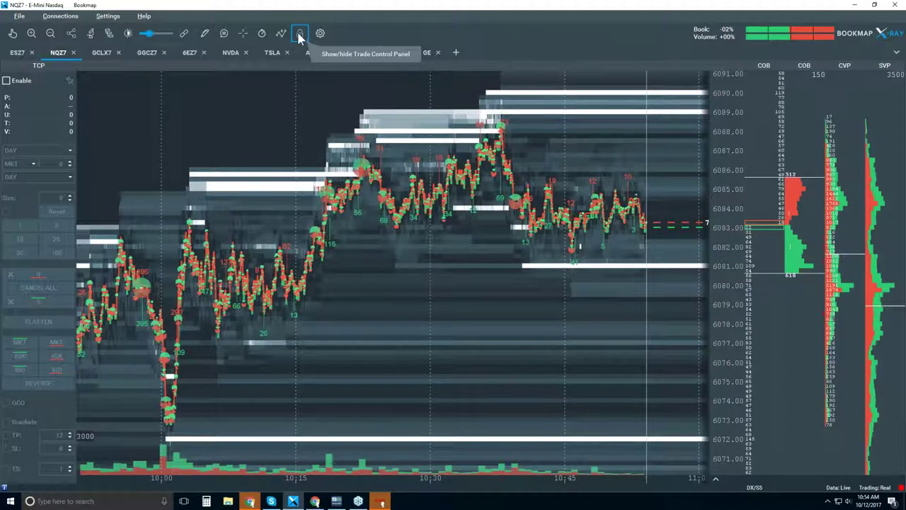
{"action": "left_click", "coordinate": [21, 82]}
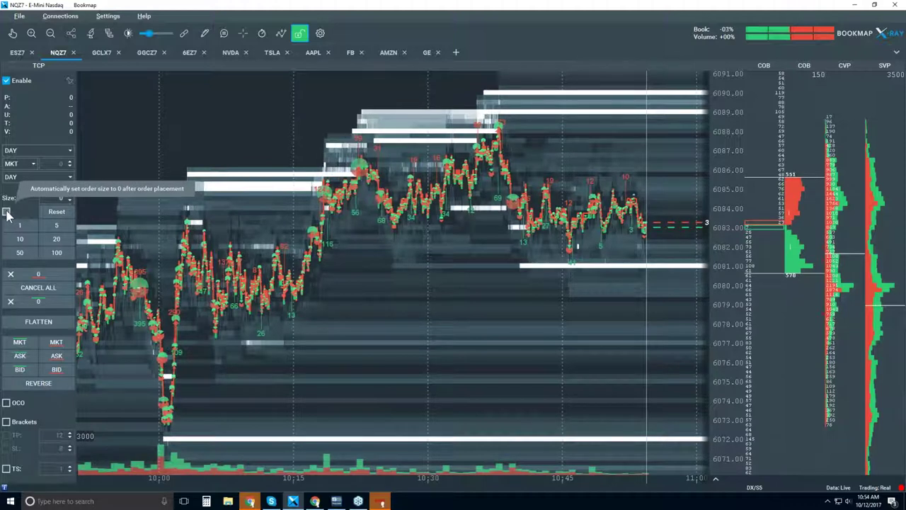
{"action": "left_click", "coordinate": [21, 227]}
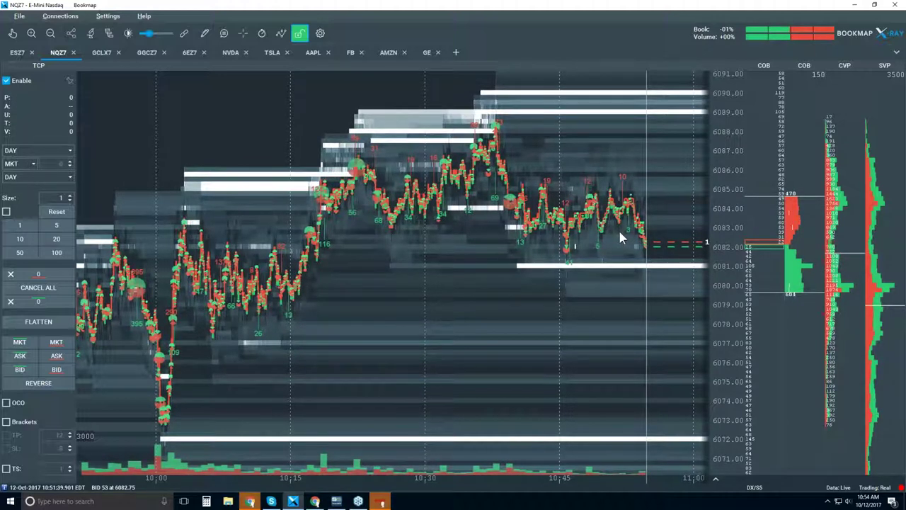
Stretch the price scale to 6076–6094 and place a one-contract limit order near 6083.00
{"action": "scroll", "coordinate": [626, 223], "scroll_direction": "up", "scroll_amount": 3}
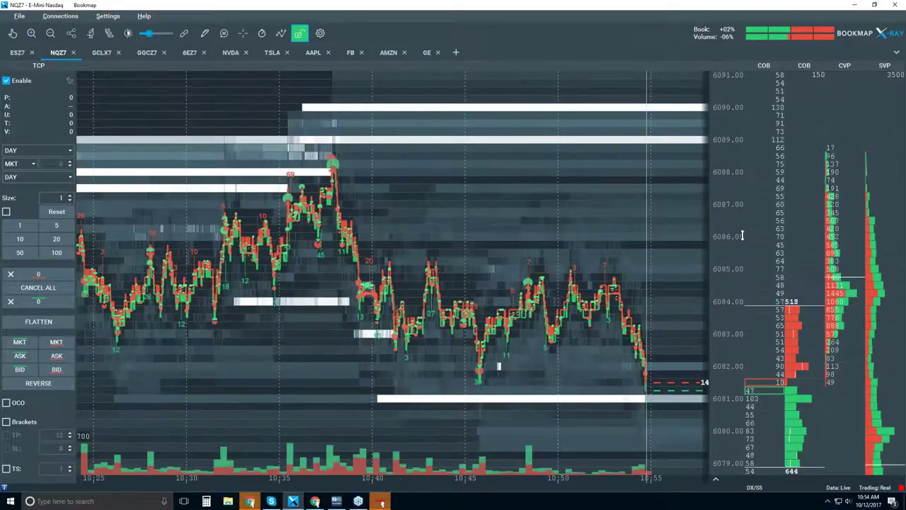
{"action": "left_click_drag", "start_coordinate": [734, 249], "coordinate": [733, 261]}
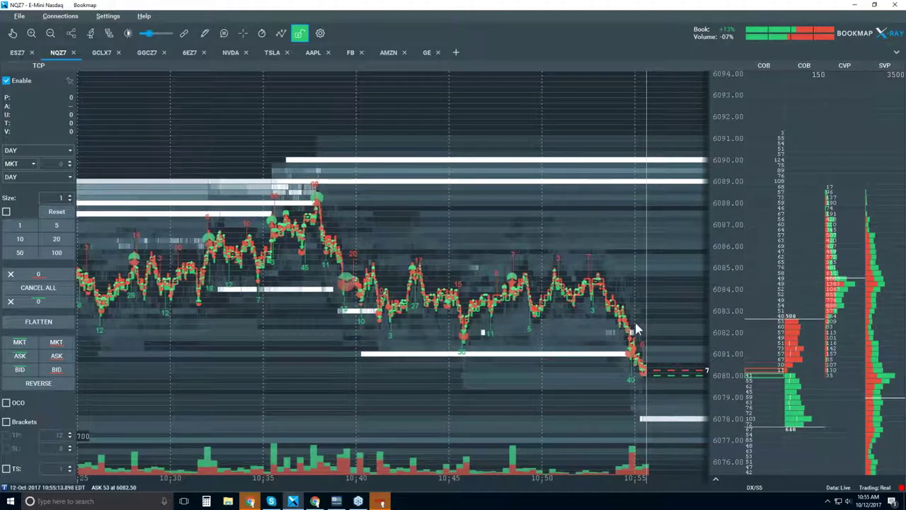
{"action": "left_click", "coordinate": [661, 324]}
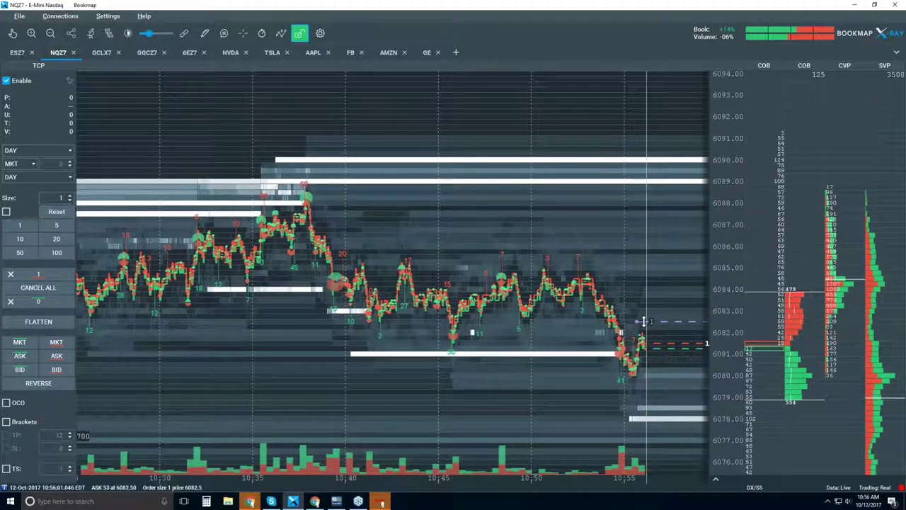
Drag the limit order up to about 6083.25
{"action": "left_click_drag", "start_coordinate": [641, 305], "coordinate": [644, 305]}
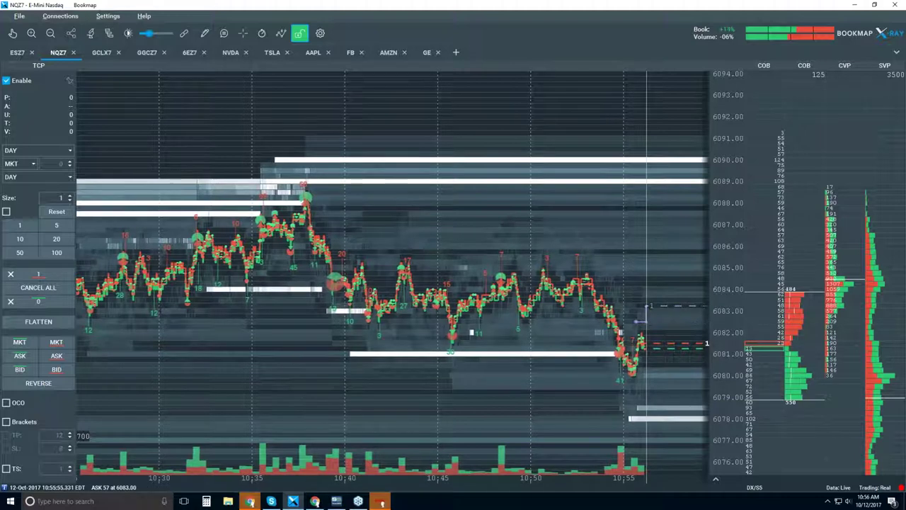
{"action": "scroll", "coordinate": [644, 322], "scroll_direction": "up", "scroll_amount": 3}
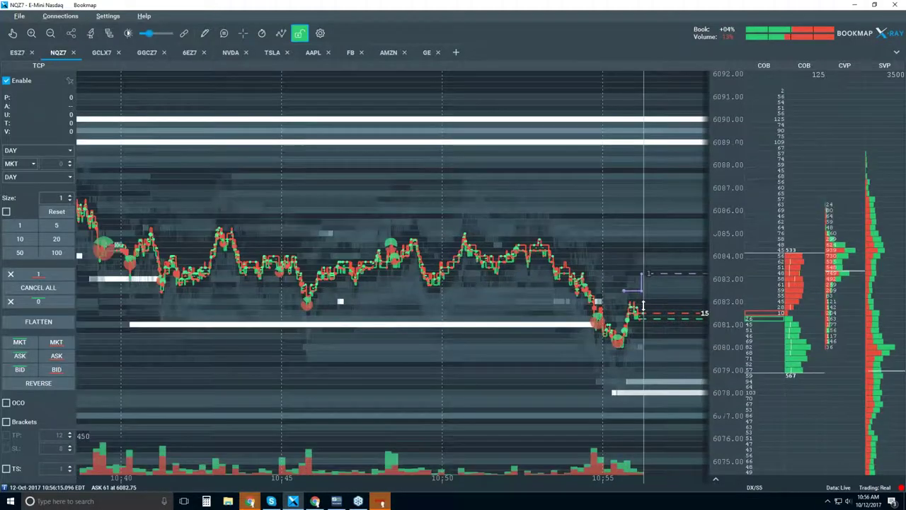
{"action": "scroll", "coordinate": [637, 297], "scroll_direction": "up", "scroll_amount": 1}
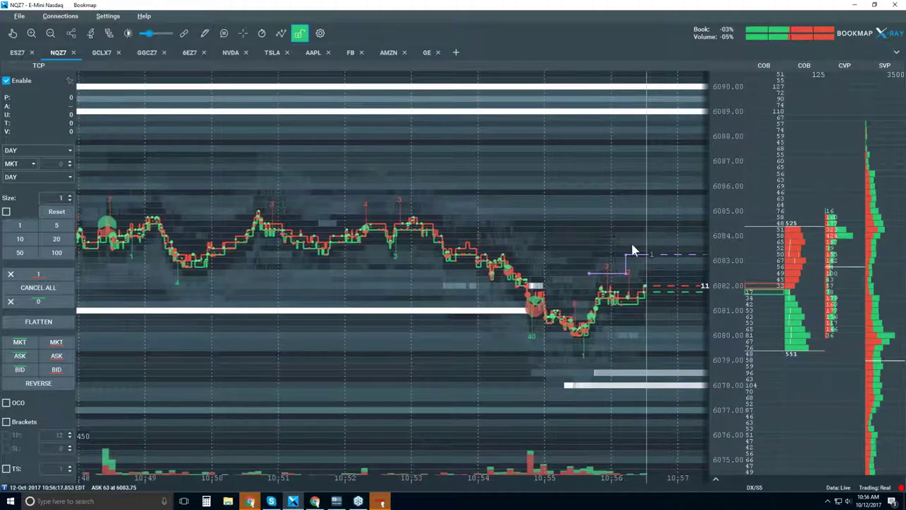
{"action": "scroll", "coordinate": [634, 250], "scroll_direction": "down", "scroll_amount": 1}
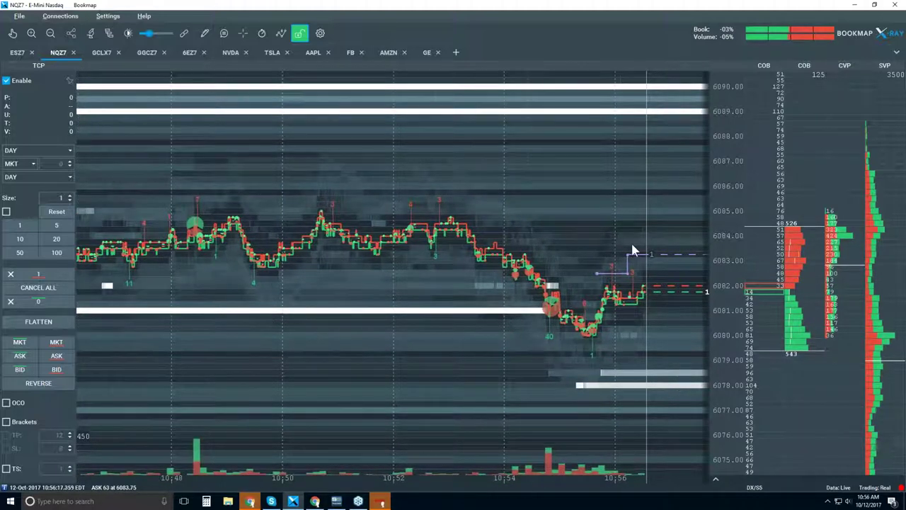
{"action": "scroll", "coordinate": [633, 250], "scroll_direction": "down", "scroll_amount": 1}
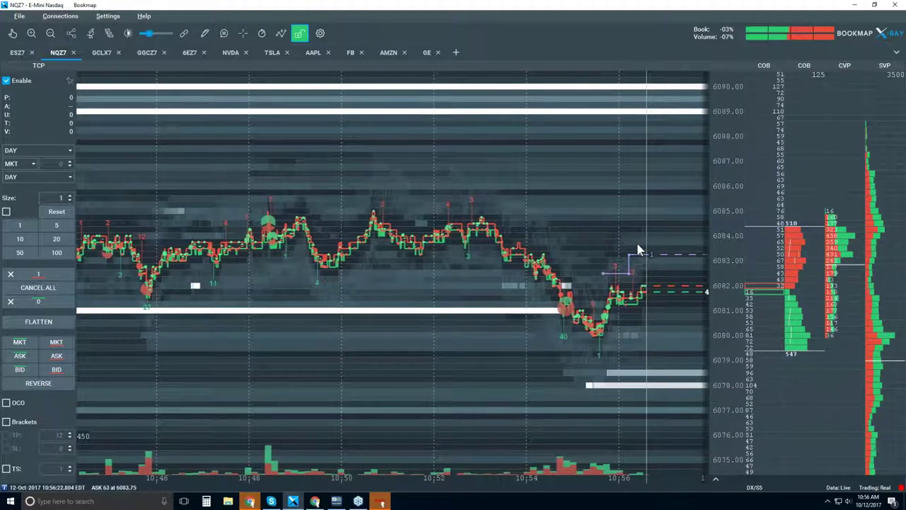
Change the limit order at 6083.25 to a size of 2 contracts
{"action": "left_click", "coordinate": [640, 254]}
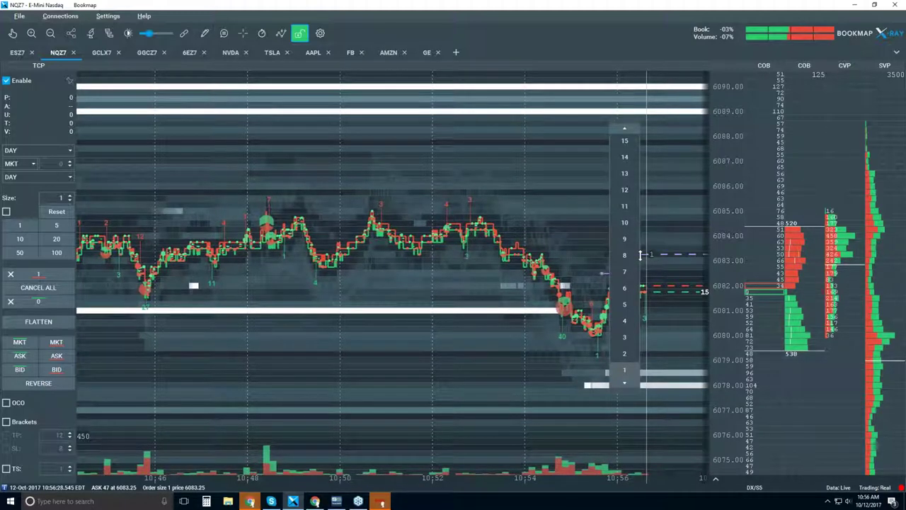
{"action": "left_click", "coordinate": [628, 354]}
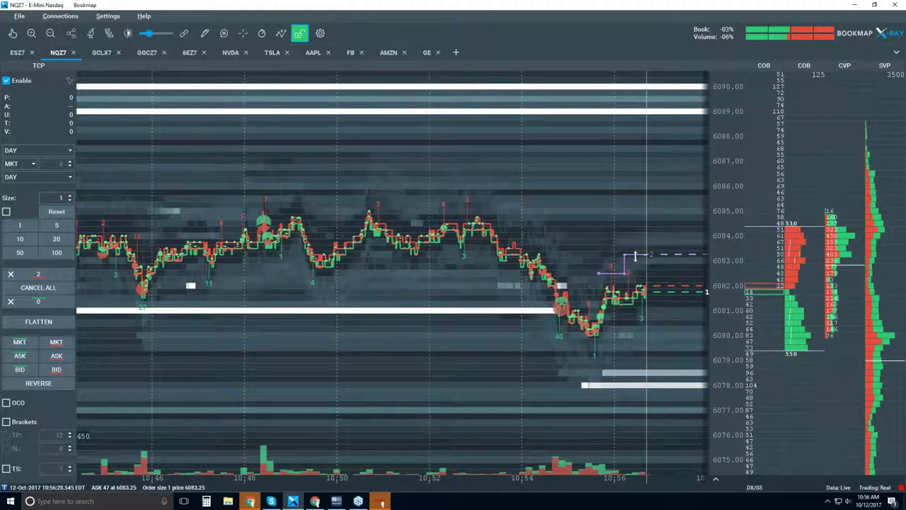
{"action": "scroll", "coordinate": [631, 230], "scroll_direction": "up", "scroll_amount": 5}
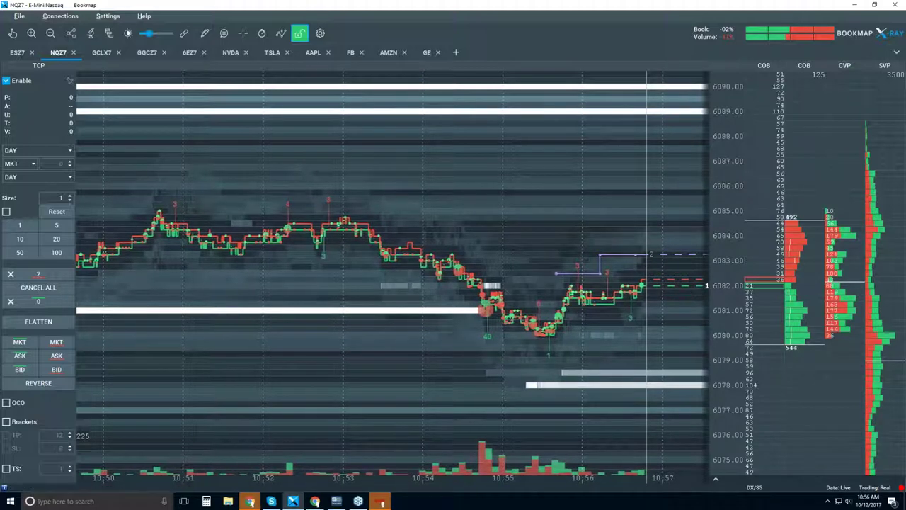
{"action": "scroll", "coordinate": [637, 205], "scroll_direction": "down", "scroll_amount": 4}
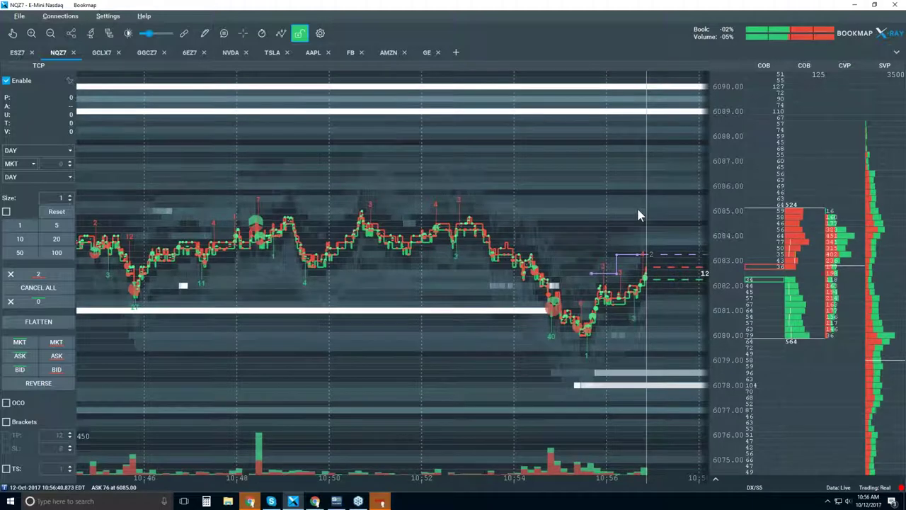
{"action": "scroll", "coordinate": [636, 206], "scroll_direction": "down", "scroll_amount": 3}
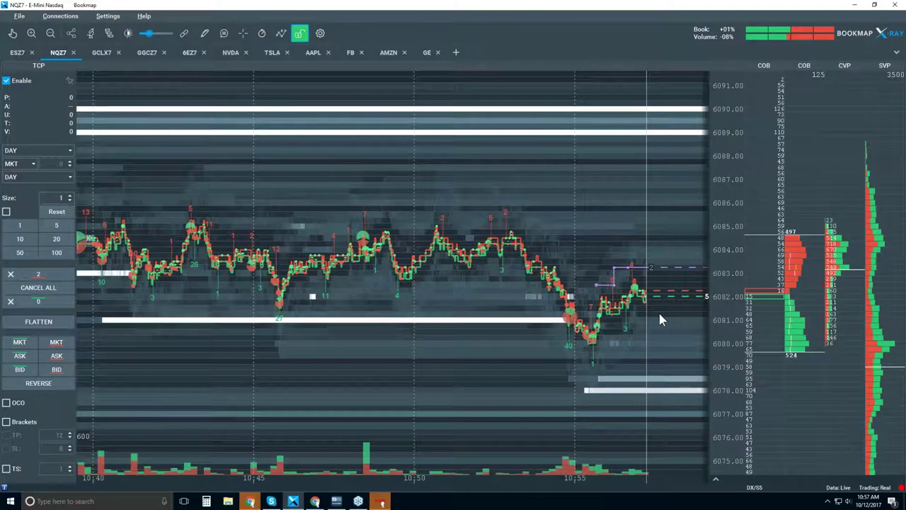
Place an order near 6084.50, sell one NQZ7 contract at 6082, then flatten the short
{"action": "left_click", "coordinate": [661, 237]}
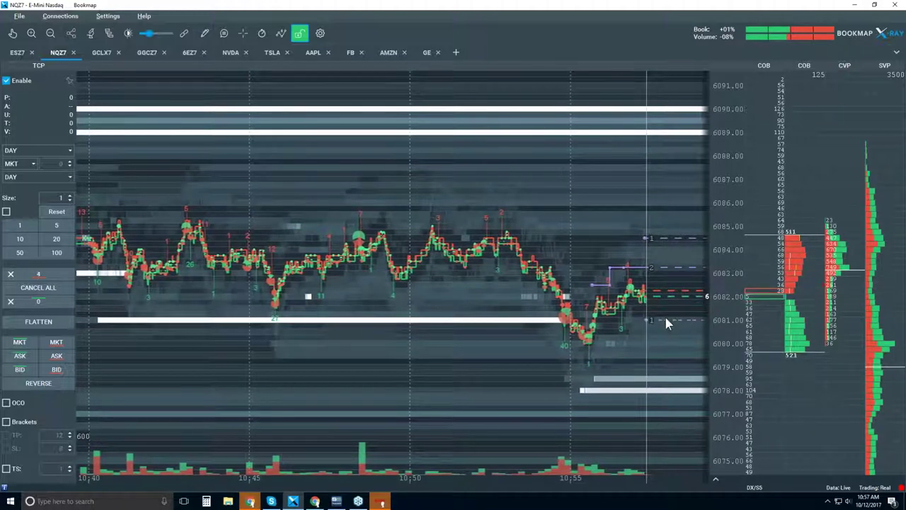
{"action": "left_click", "coordinate": [646, 301]}
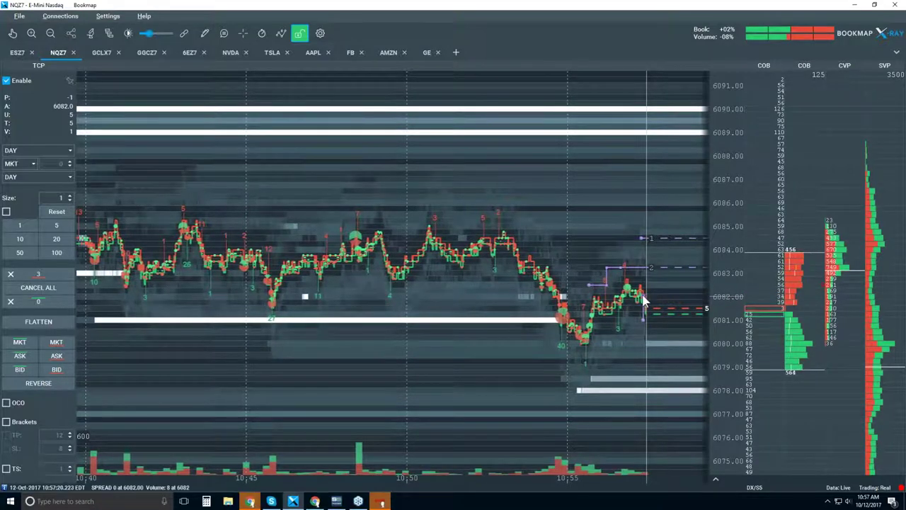
{"action": "scroll", "coordinate": [643, 297], "scroll_direction": "up", "scroll_amount": 2}
{"action": "scroll", "coordinate": [641, 298], "scroll_direction": "up", "scroll_amount": 3}
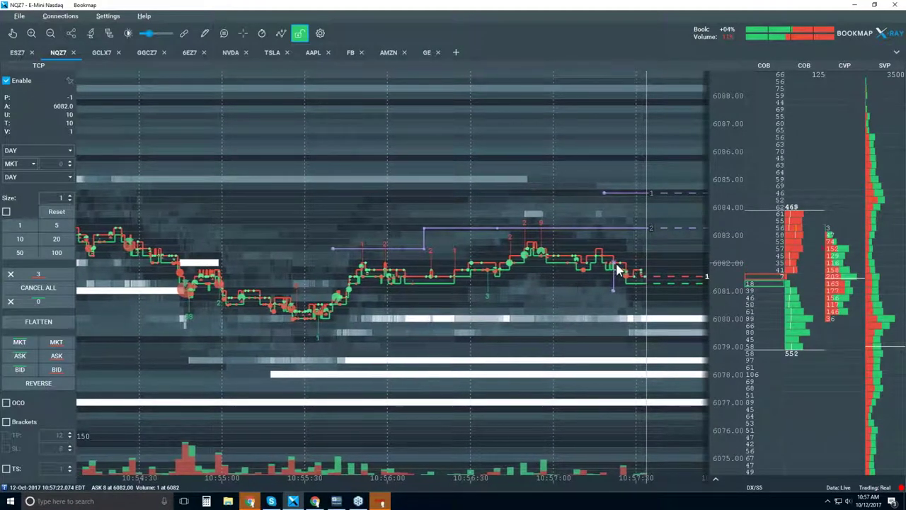
{"action": "scroll", "coordinate": [615, 271], "scroll_direction": "down", "scroll_amount": 2}
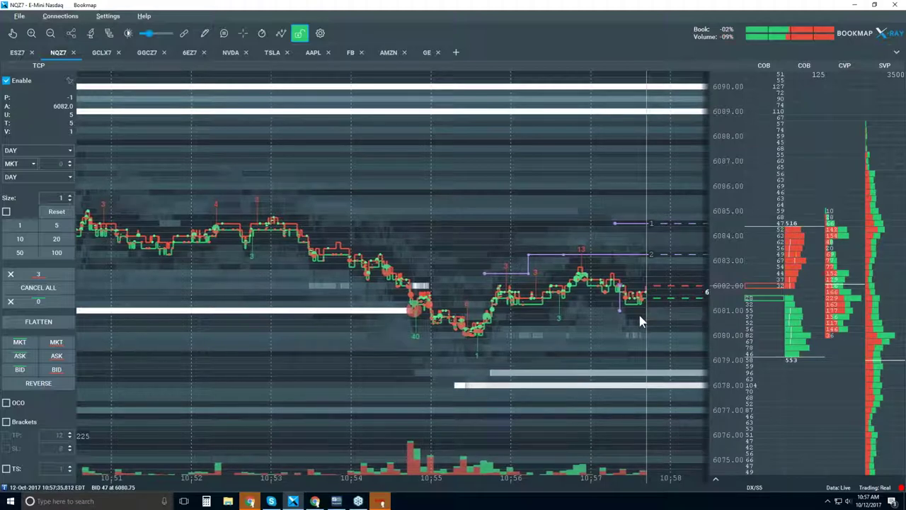
{"action": "left_click", "coordinate": [41, 322]}
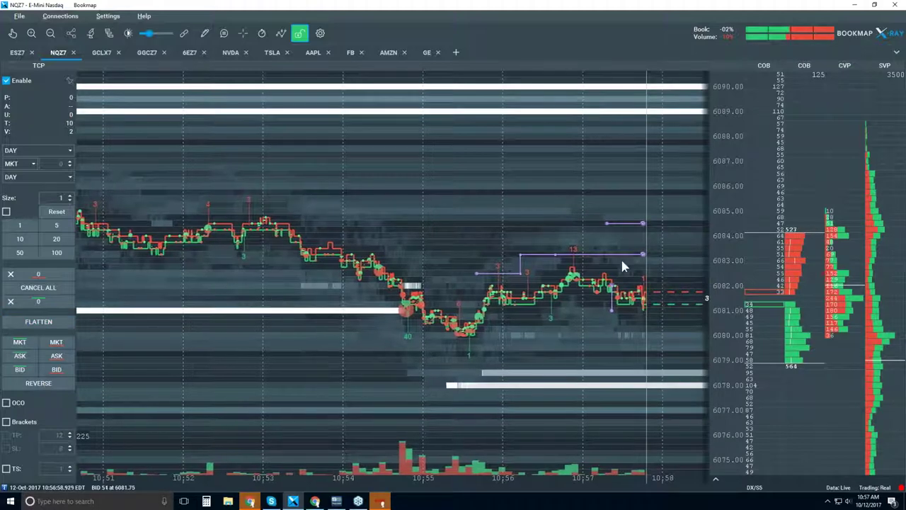
{"action": "scroll", "coordinate": [632, 264], "scroll_direction": "up", "scroll_amount": 5}
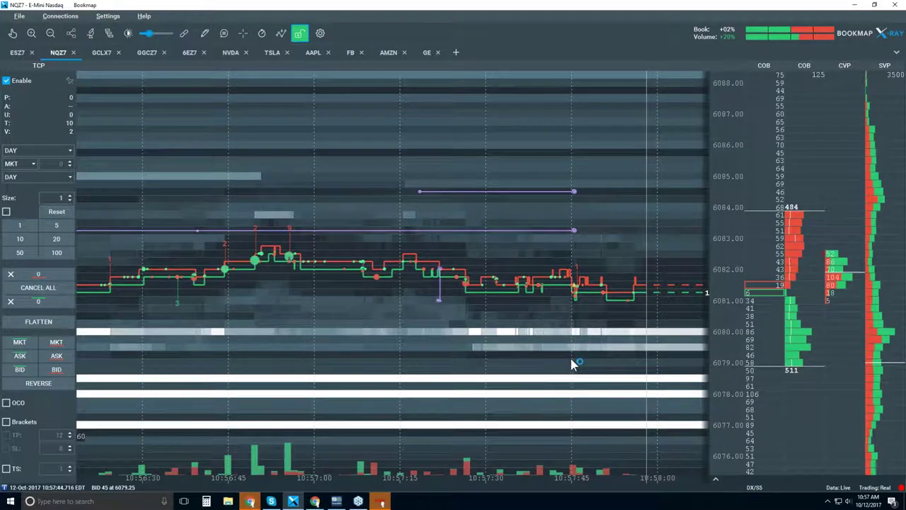
{"action": "scroll", "coordinate": [568, 303], "scroll_direction": "down", "scroll_amount": 6}
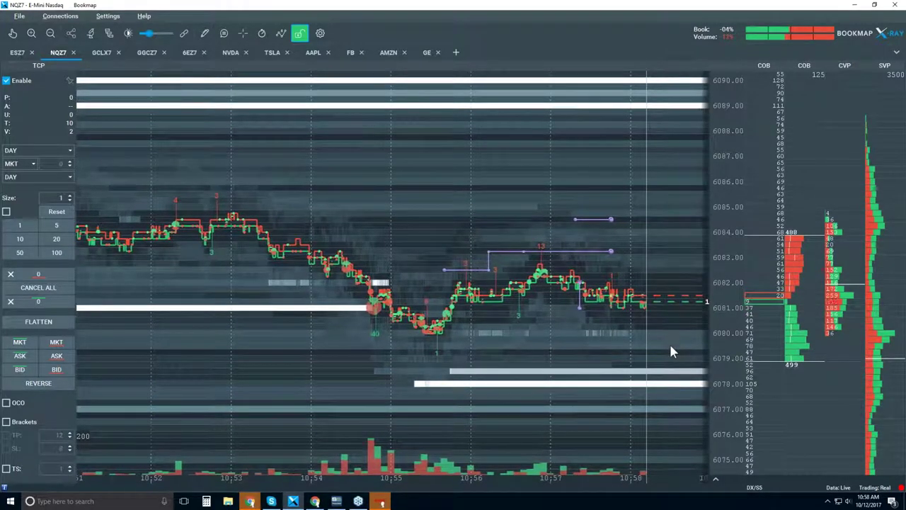
Rest three one-lot orders near 6079, then drag a 6084.00 order down to fill long at 6082.5
{"action": "left_click", "coordinate": [670, 346]}
{"action": "left_click", "coordinate": [671, 351]}
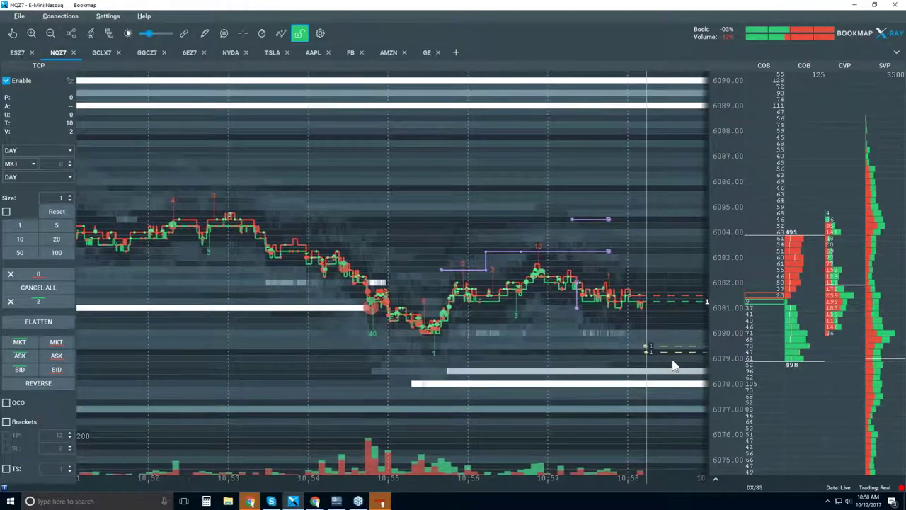
{"action": "left_click", "coordinate": [657, 358]}
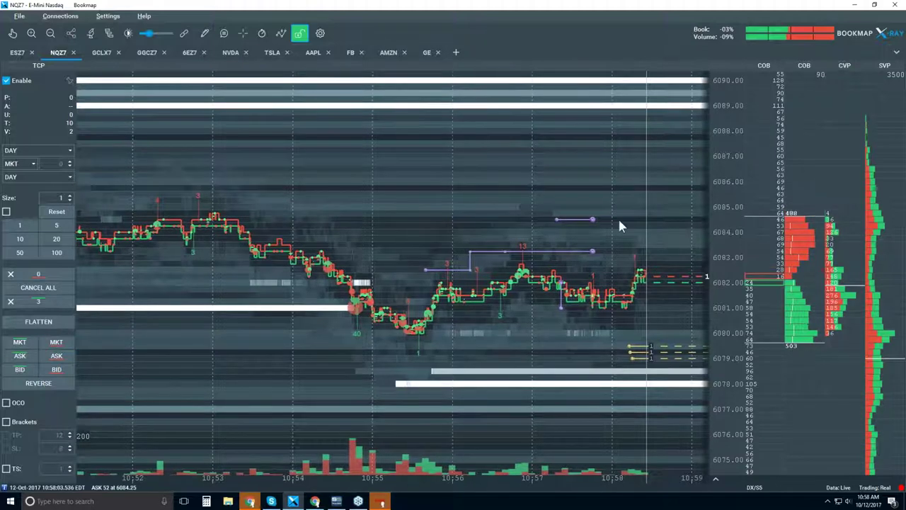
{"action": "left_click", "coordinate": [665, 235]}
{"action": "mouse_move", "coordinate": [665, 235]}
{"action": "left_mouse_down"}
{"action": "mouse_move", "coordinate": [641, 233]}
{"action": "mouse_move", "coordinate": [639, 270]}
{"action": "left_mouse_up"}
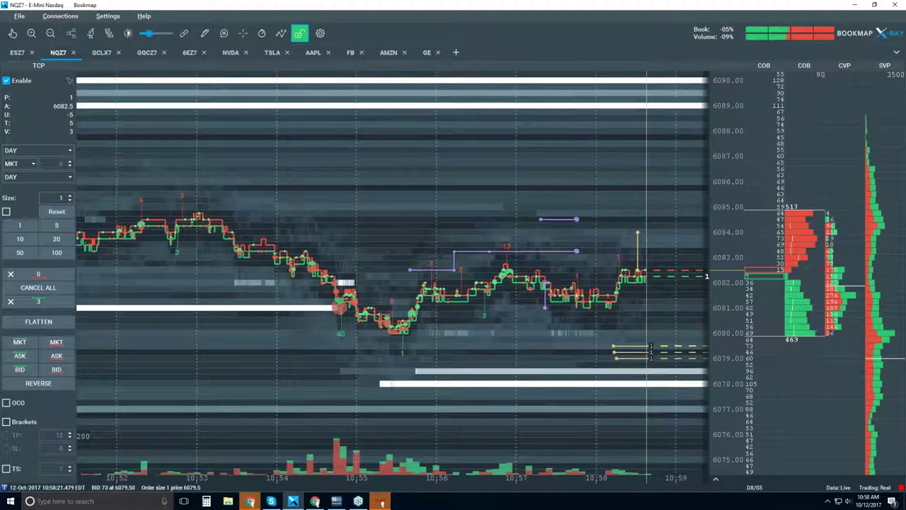
Flatten the one-lot long from 6082.5 and cancel the three working orders near 6079
{"action": "left_click", "coordinate": [38, 322]}
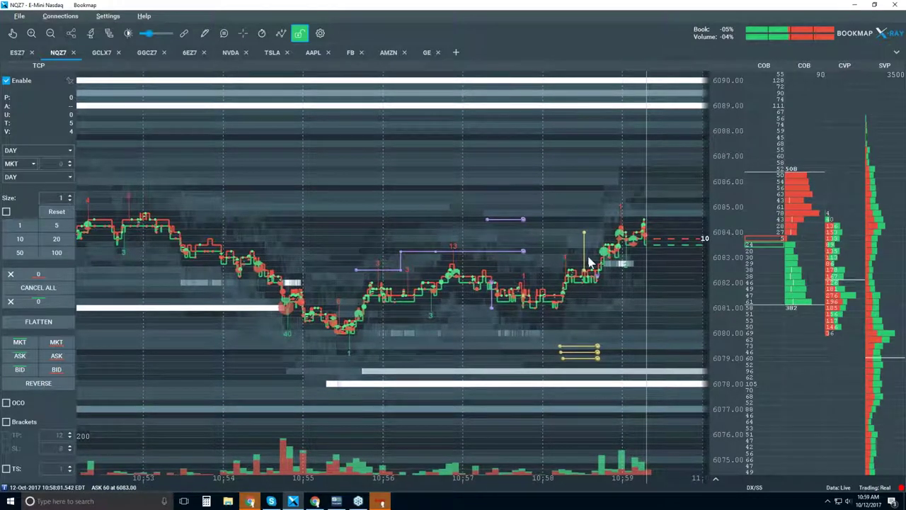
Sell one contract at 6082.75, add one-lot orders at 6081.25 and 6084.50, then flatten all
{"action": "left_click", "coordinate": [657, 260]}
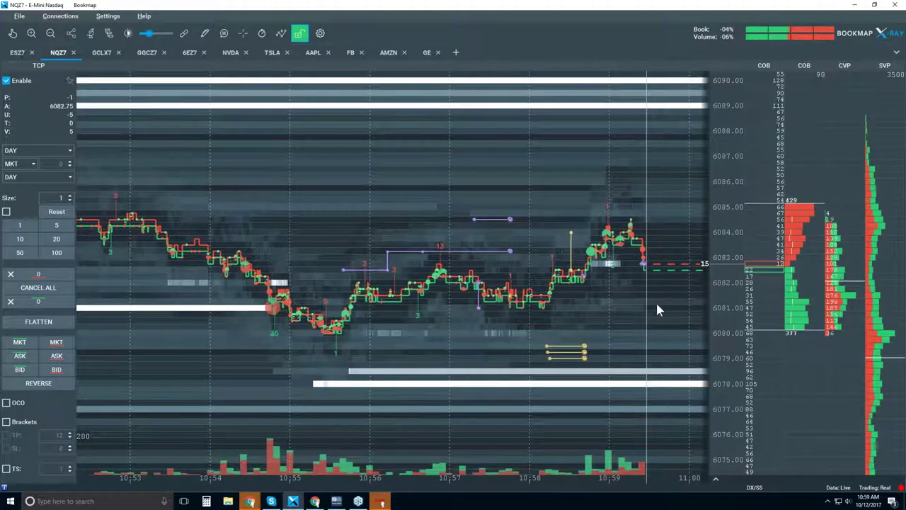
{"action": "left_click", "coordinate": [654, 300]}
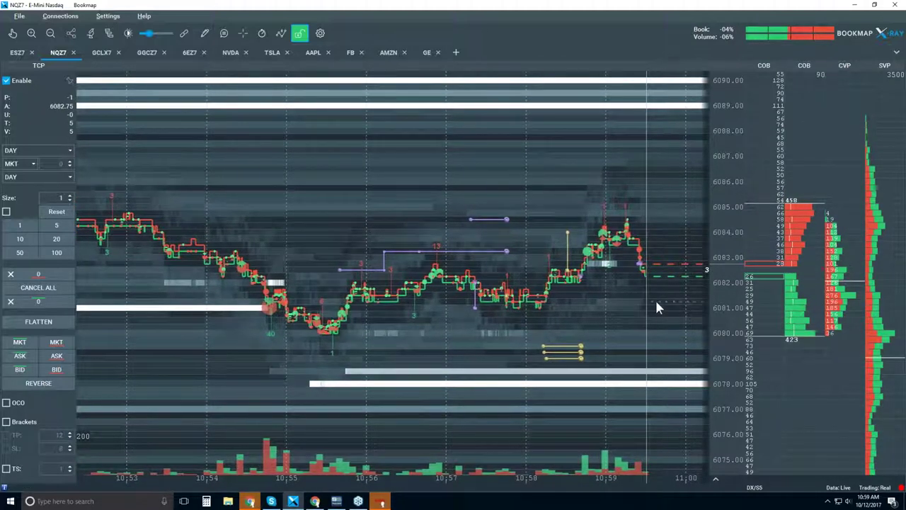
{"action": "left_click", "coordinate": [661, 220]}
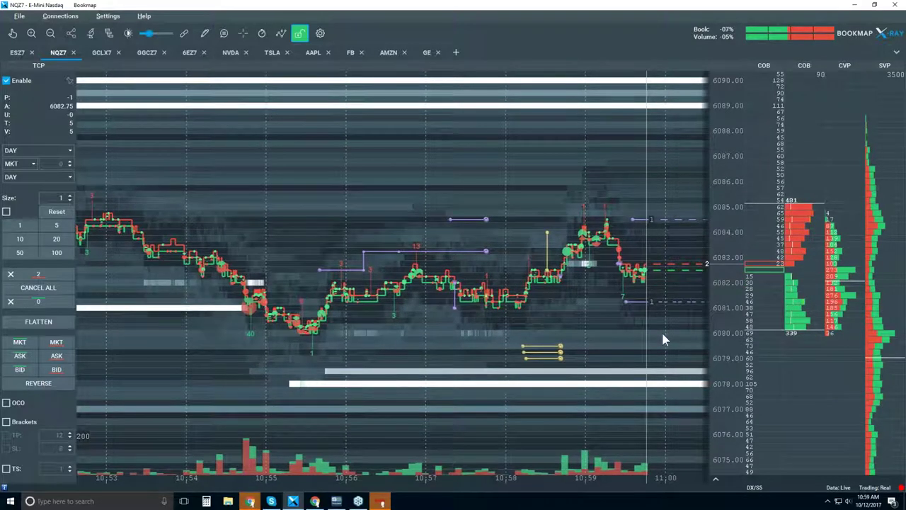
{"action": "left_click", "coordinate": [36, 324]}
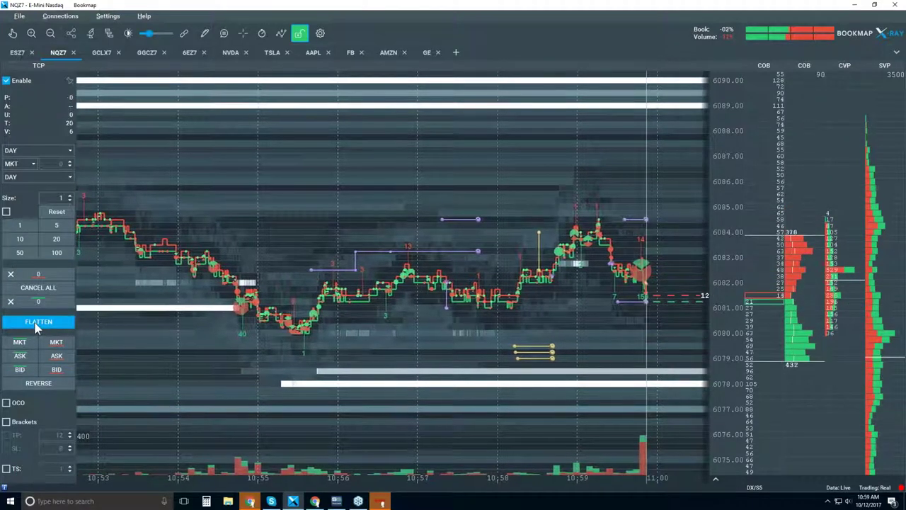
Place one-lot orders at 6084.00, 6085.00, 6085.25, 6085.50 and 6086.00, then cancel the 6084.00 order
{"action": "left_click", "coordinate": [669, 234]}
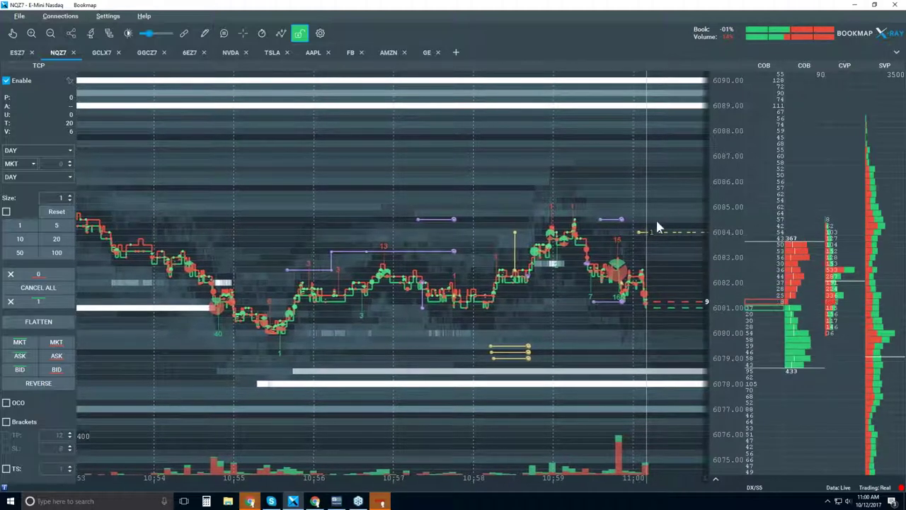
{"action": "left_click", "coordinate": [662, 219]}
{"action": "left_click", "coordinate": [661, 206]}
{"action": "left_click", "coordinate": [662, 193]}
{"action": "left_click", "coordinate": [666, 175]}
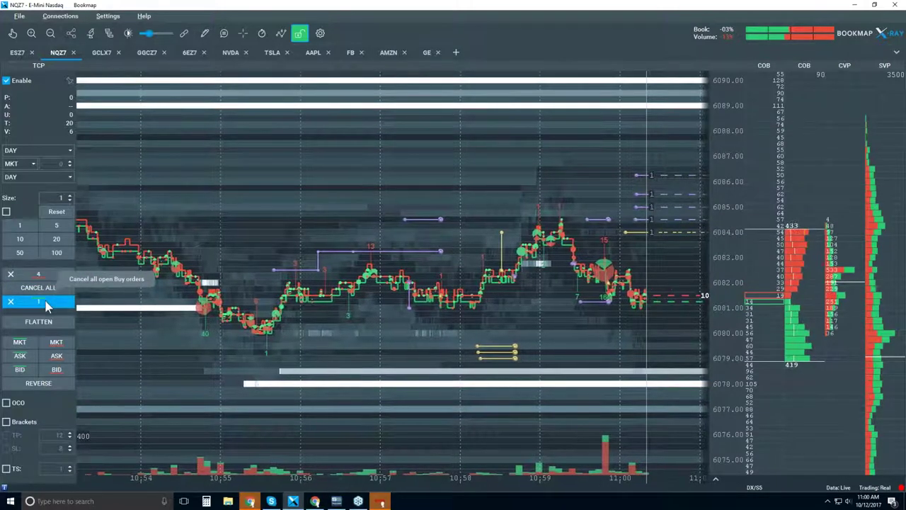
{"action": "left_click", "coordinate": [664, 235]}
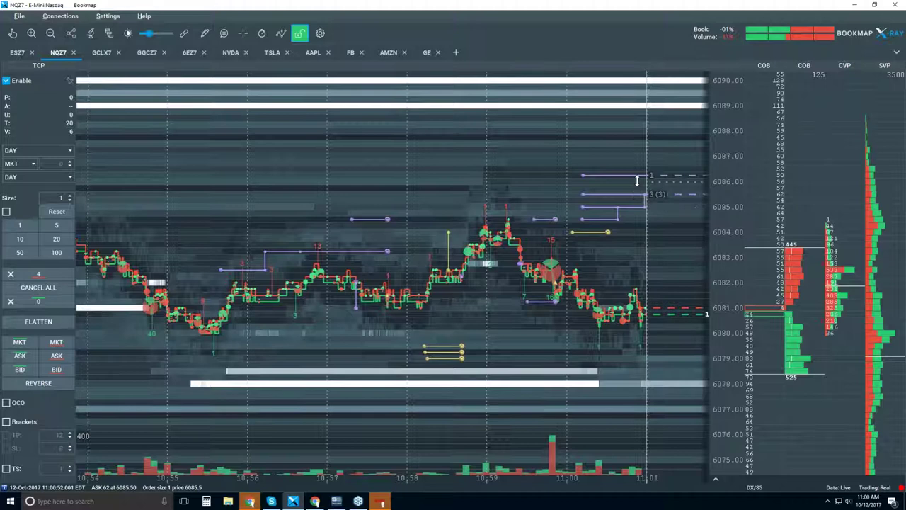
Drag the stacked orders into one 4-lot at 6087.25, reduce it to 3 contracts, then cancel it
{"action": "left_click_drag", "start_coordinate": [638, 176], "coordinate": [638, 168]}
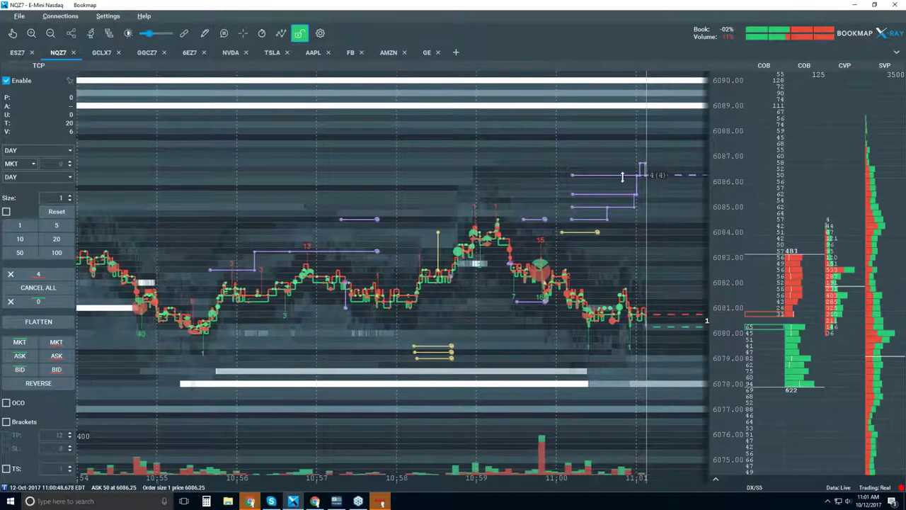
{"action": "left_click_drag", "start_coordinate": [624, 176], "coordinate": [644, 150]}
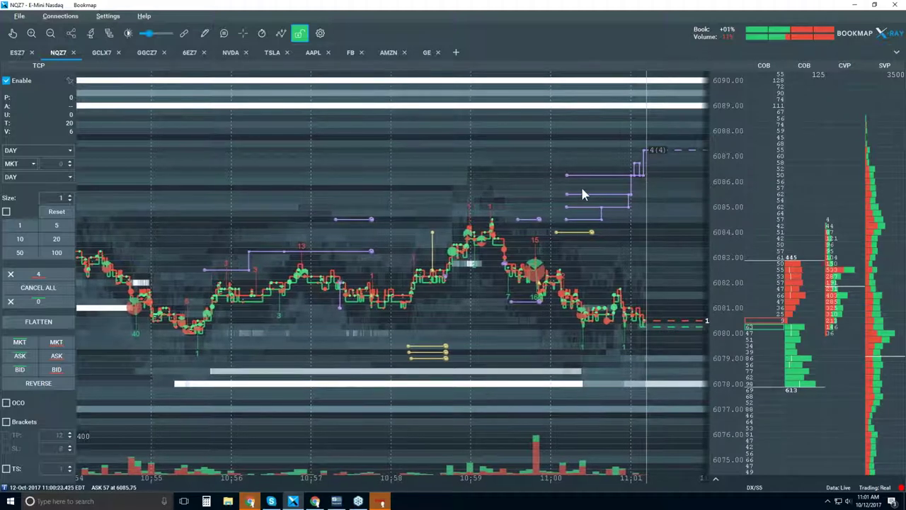
{"action": "left_click", "coordinate": [661, 148]}
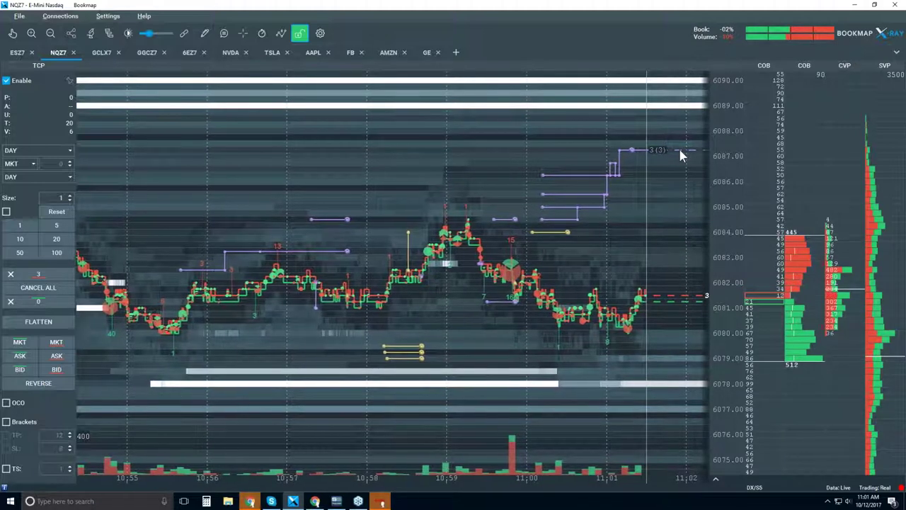
{"action": "left_click", "coordinate": [680, 151]}
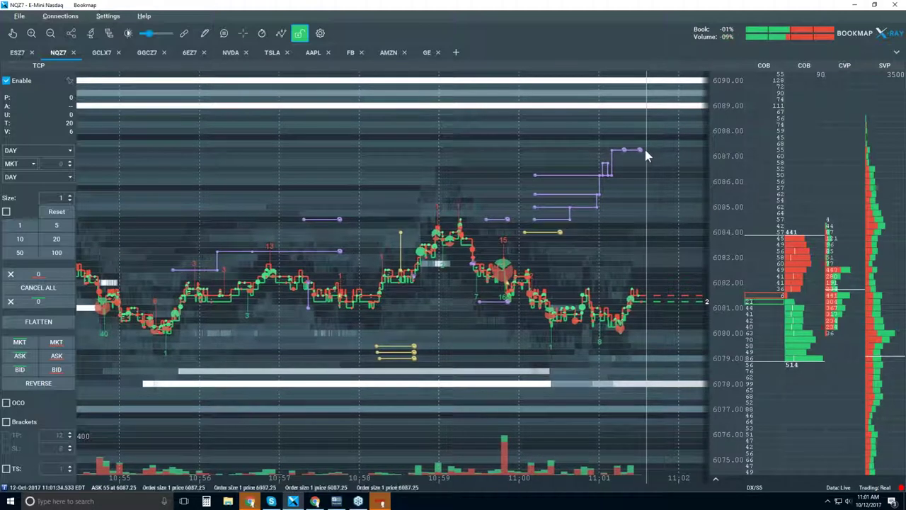
{"action": "scroll", "coordinate": [584, 221], "scroll_direction": "down", "scroll_amount": 2}
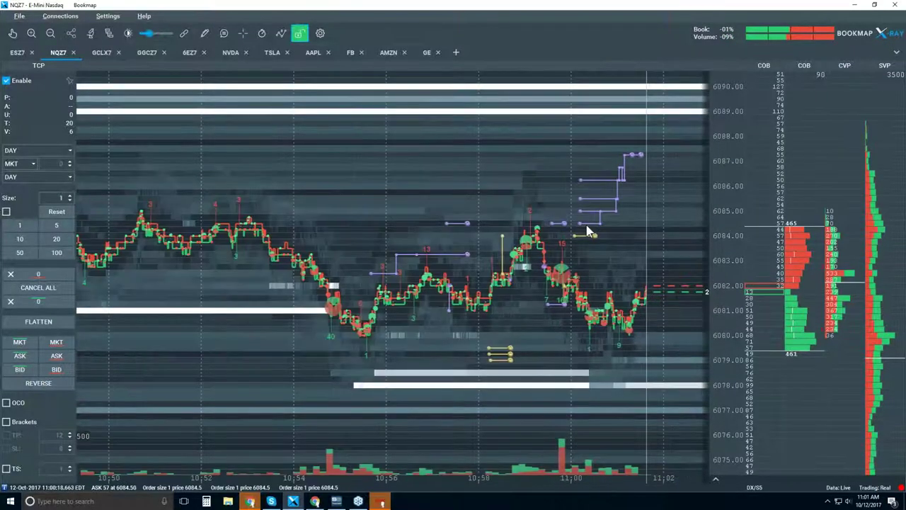
{"action": "scroll", "coordinate": [586, 230], "scroll_direction": "down", "scroll_amount": 2}
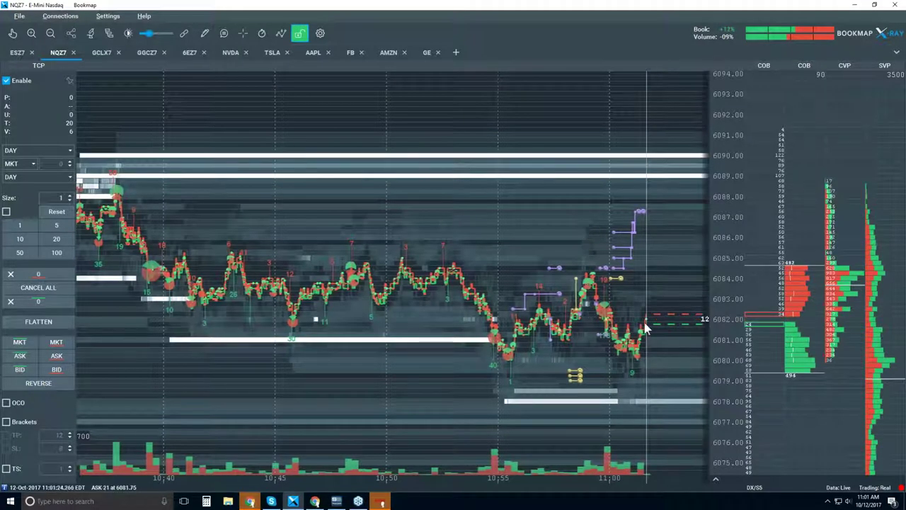